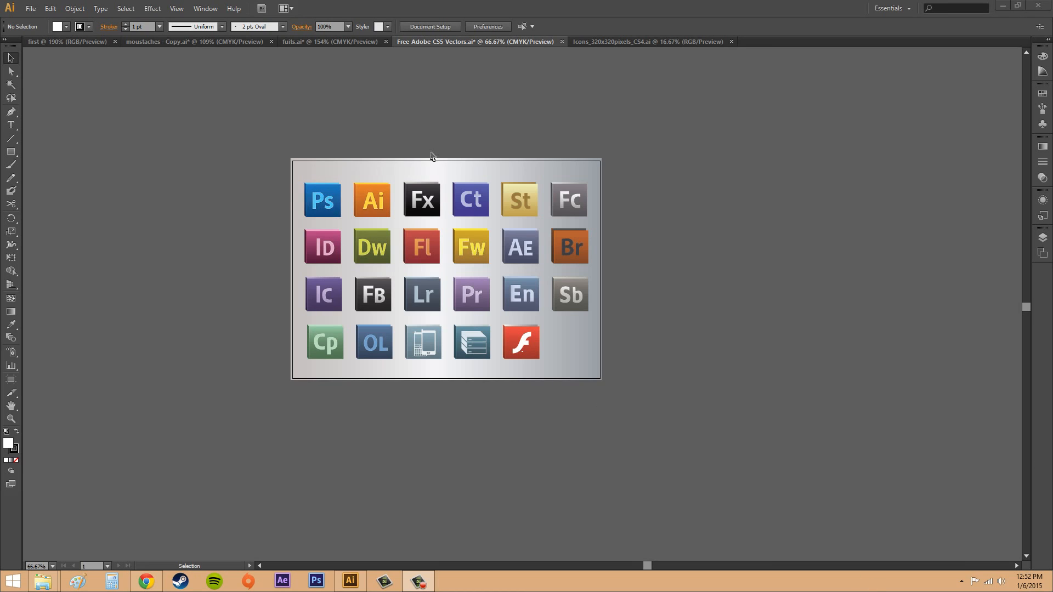
Open the Place dialog and choose the adobeicon1 file in the vectors folder, widening the dialog to show all file details.
{"action": "left_click", "coordinate": [447, 149]}
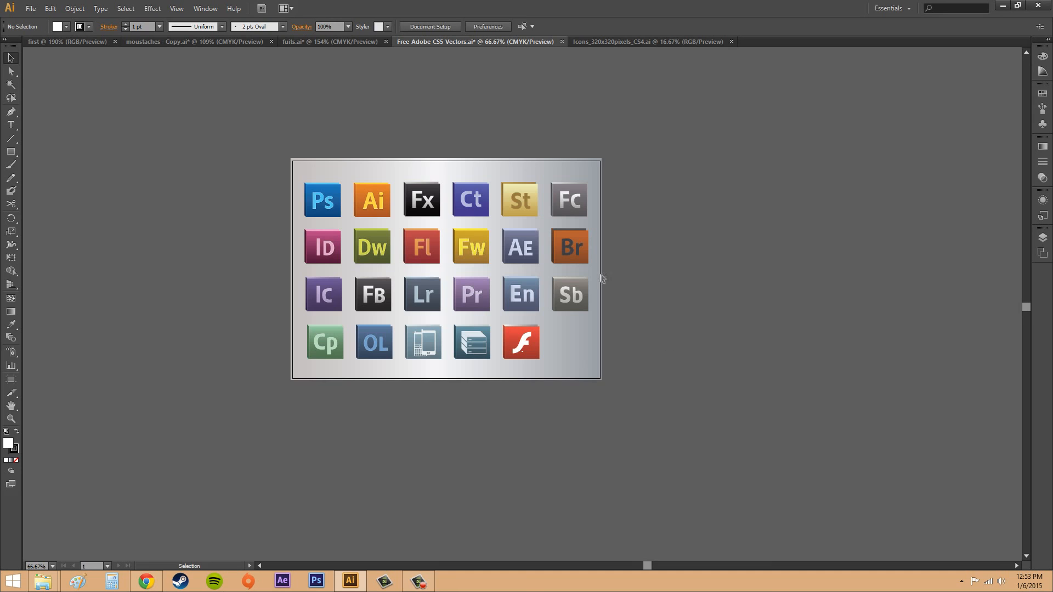
{"action": "left_click", "coordinate": [33, 8]}
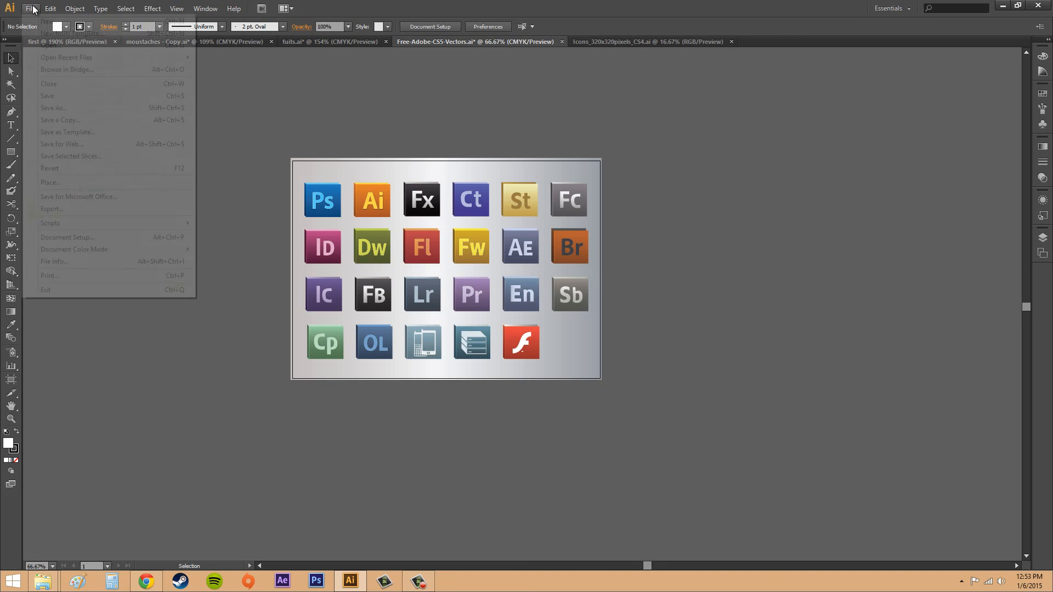
{"action": "left_click", "coordinate": [64, 183]}
{"action": "left_click_drag", "start_coordinate": [607, 144], "coordinate": [872, 147]}
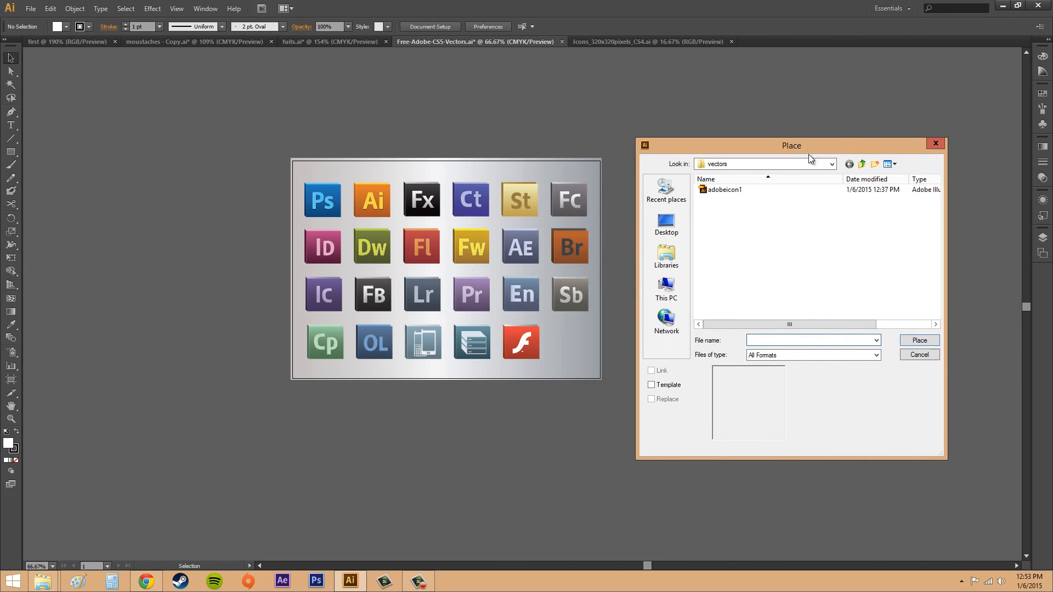
{"action": "left_click", "coordinate": [722, 194]}
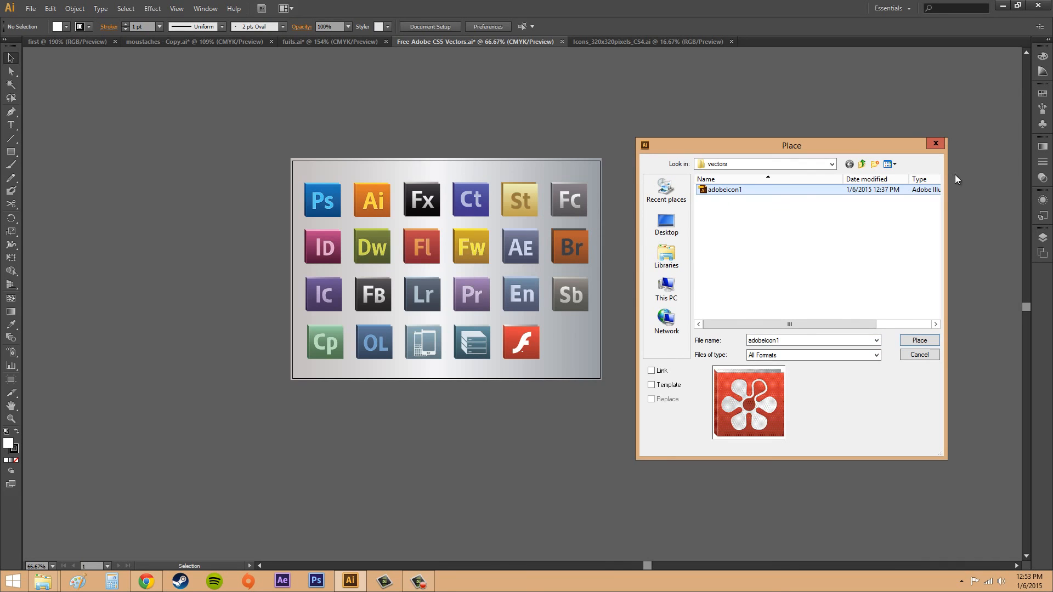
{"action": "left_click_drag", "start_coordinate": [945, 182], "coordinate": [995, 185]}
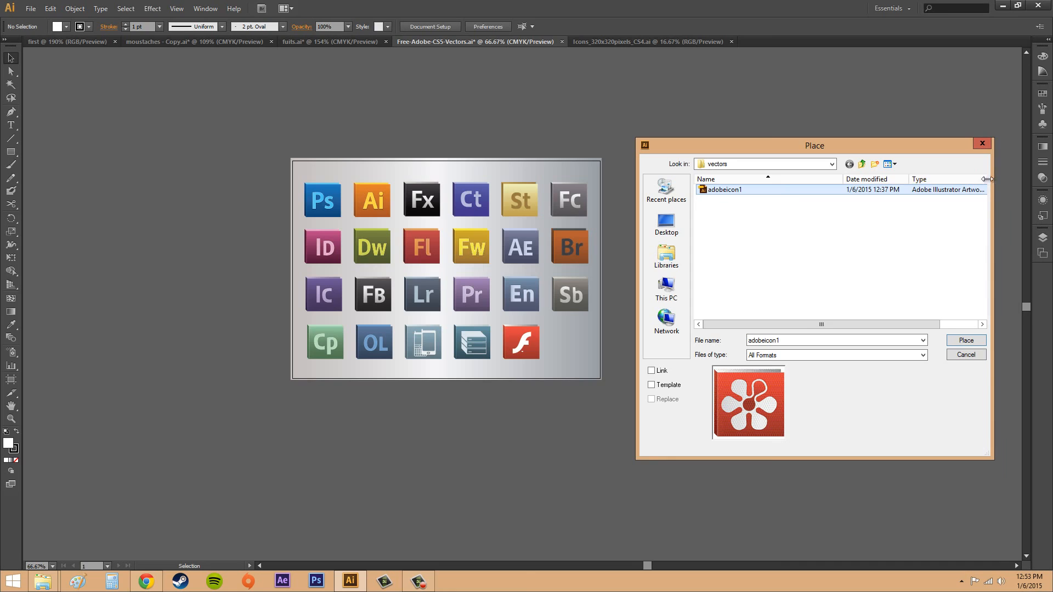
{"action": "left_click_drag", "start_coordinate": [930, 149], "coordinate": [756, 125]}
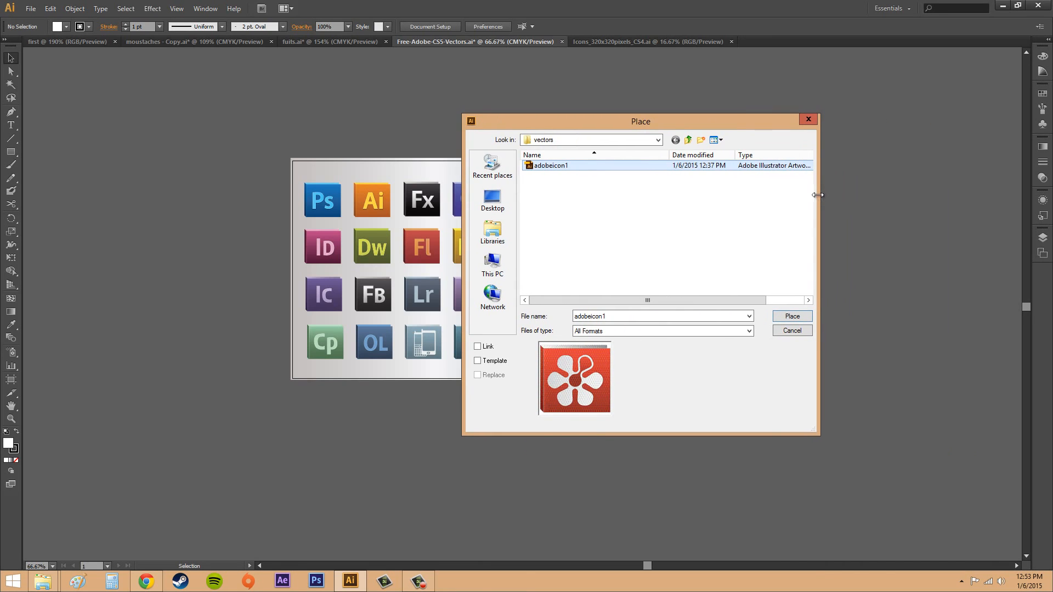
{"action": "left_click_drag", "start_coordinate": [817, 195], "coordinate": [910, 196]}
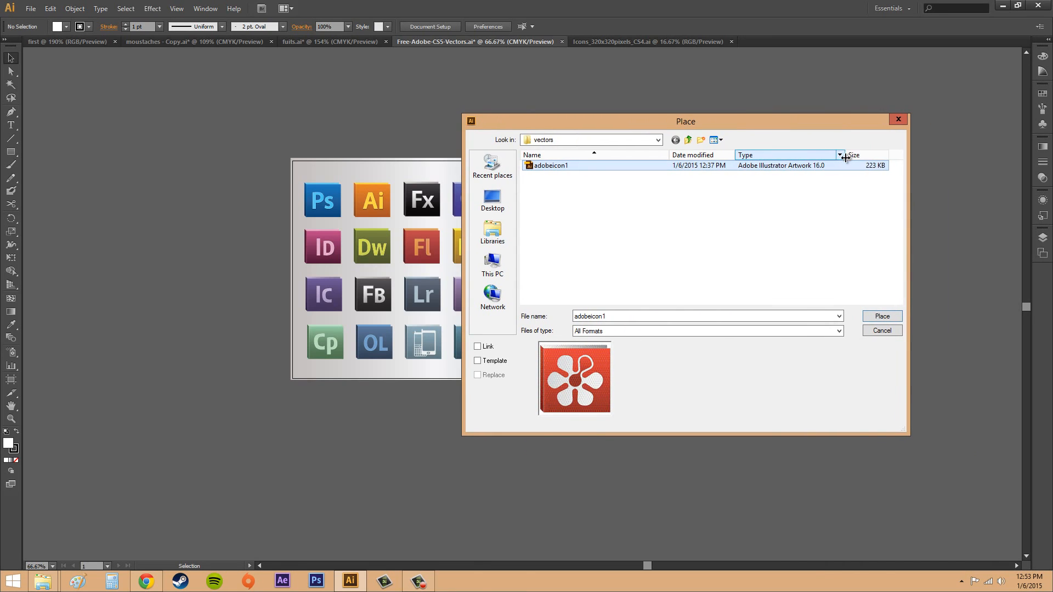
{"action": "left_click_drag", "start_coordinate": [845, 157], "coordinate": [839, 158]}
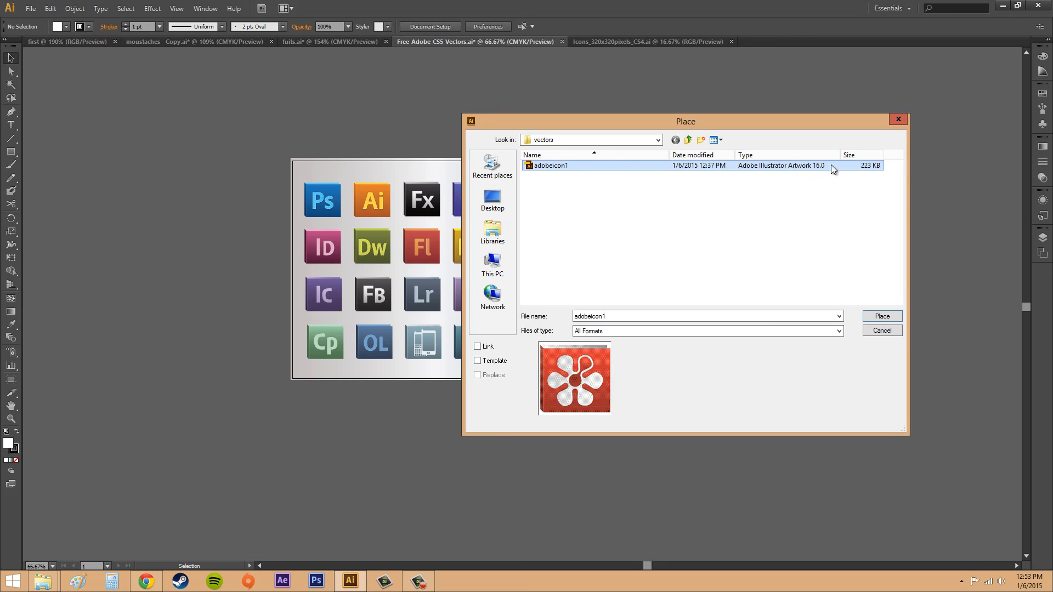
{"action": "left_click_drag", "start_coordinate": [738, 124], "coordinate": [871, 112]}
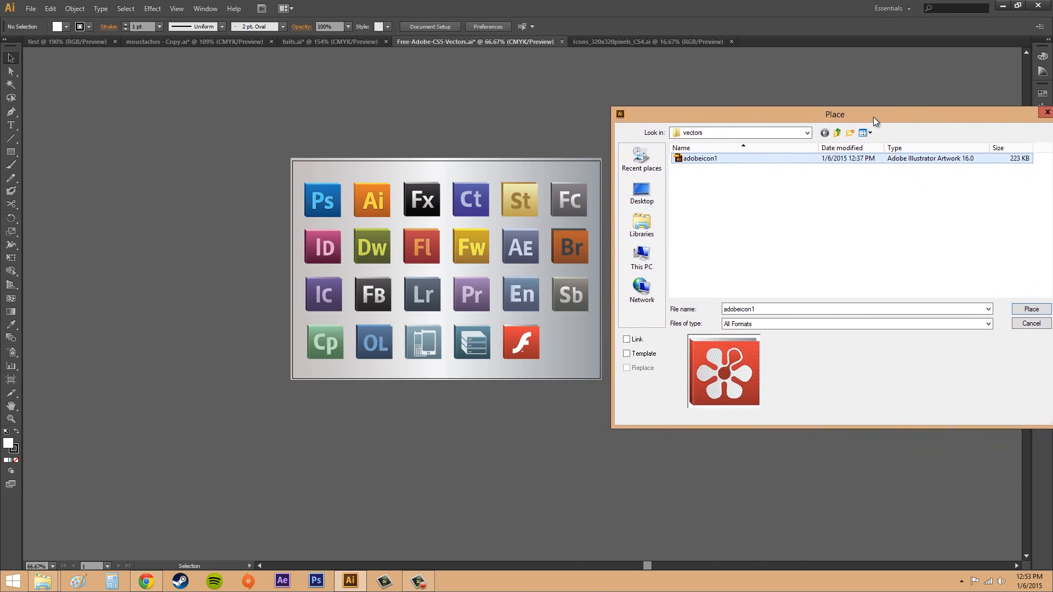
Enable the Link option for adobeicon1 and proceed with placing the file.
{"action": "left_click", "coordinate": [627, 337]}
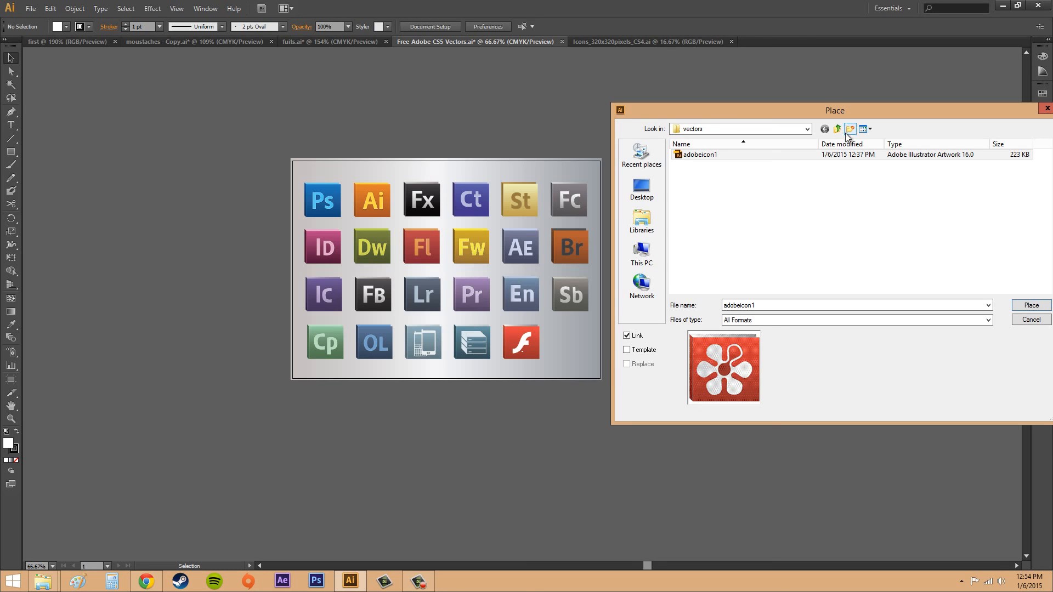
{"action": "left_click_drag", "start_coordinate": [853, 112], "coordinate": [777, 115]}
{"action": "left_click", "coordinate": [954, 308]}
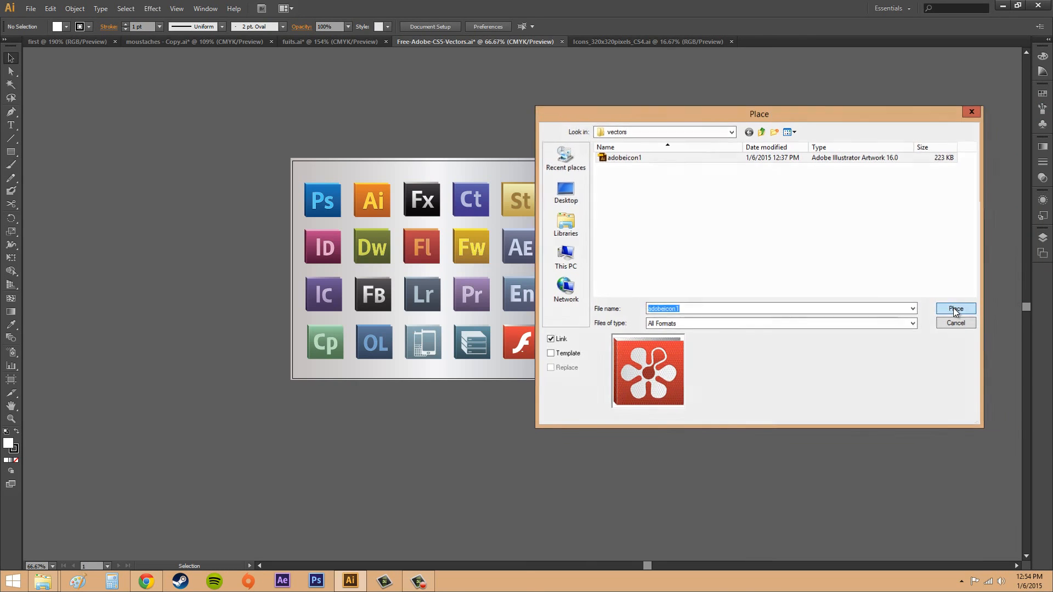
Keep the PDF placement cropped to Media with Preview enabled.
{"action": "left_click_drag", "start_coordinate": [579, 208], "coordinate": [760, 180]}
{"action": "left_click", "coordinate": [719, 201]}
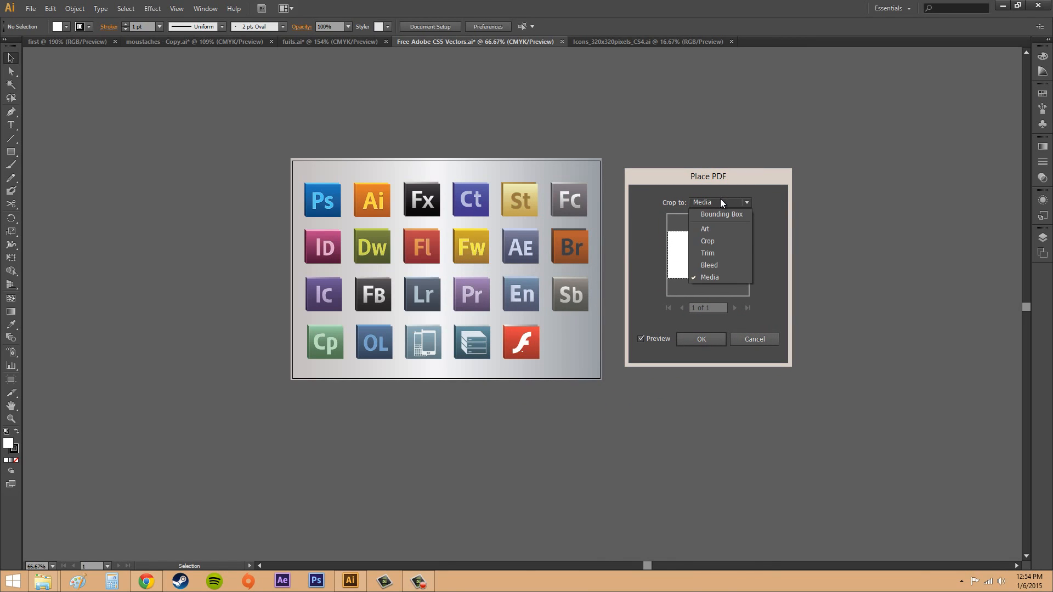
{"action": "left_click", "coordinate": [720, 201]}
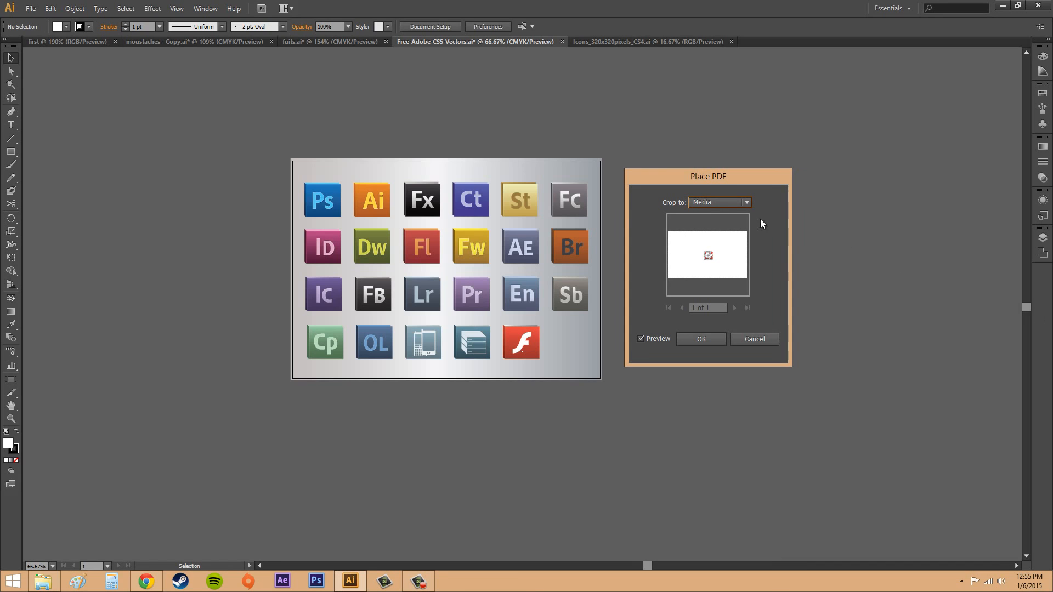
{"action": "left_click", "coordinate": [714, 204]}
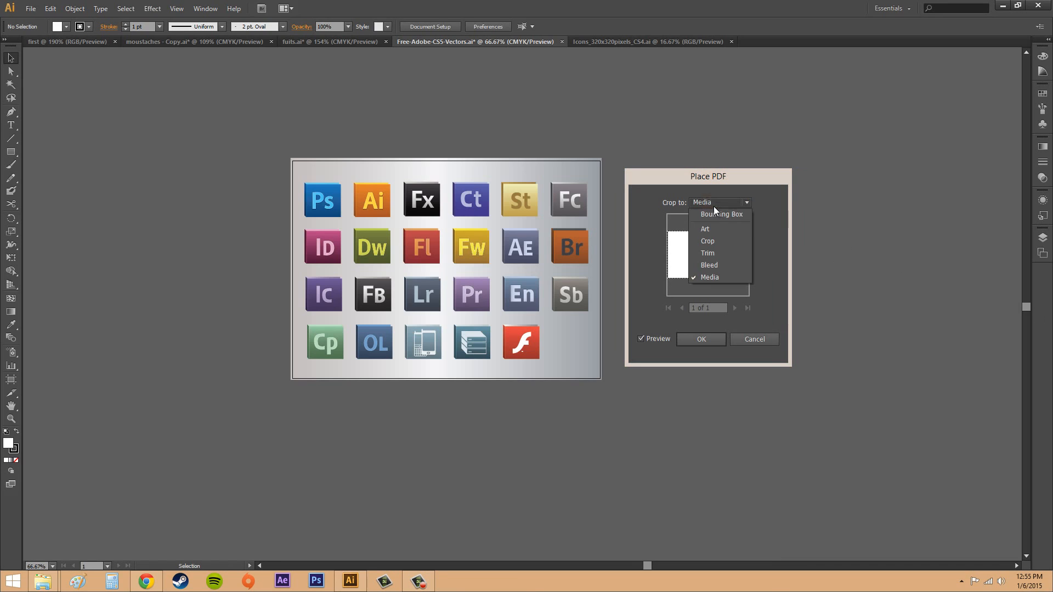
{"action": "left_click", "coordinate": [712, 277]}
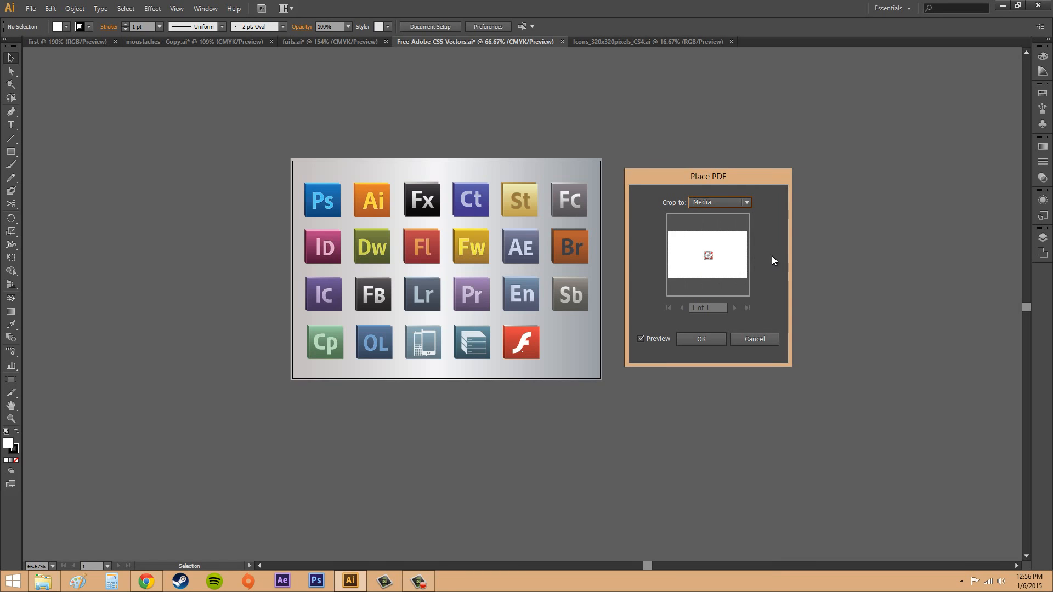
{"action": "left_click", "coordinate": [643, 338]}
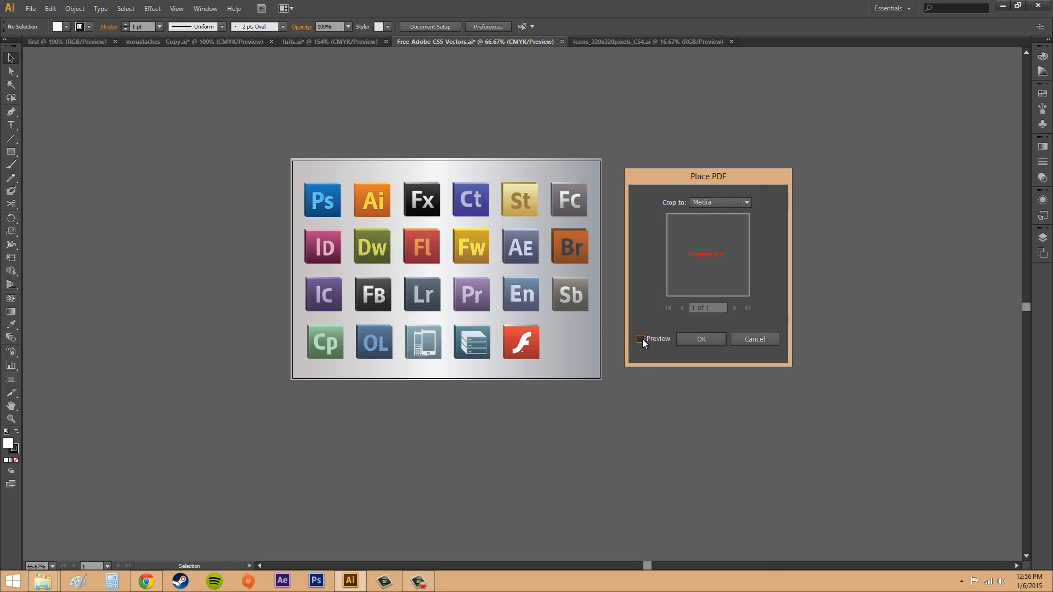
{"action": "left_click", "coordinate": [643, 339]}
{"action": "left_click", "coordinate": [642, 339]}
{"action": "left_click", "coordinate": [642, 339]}
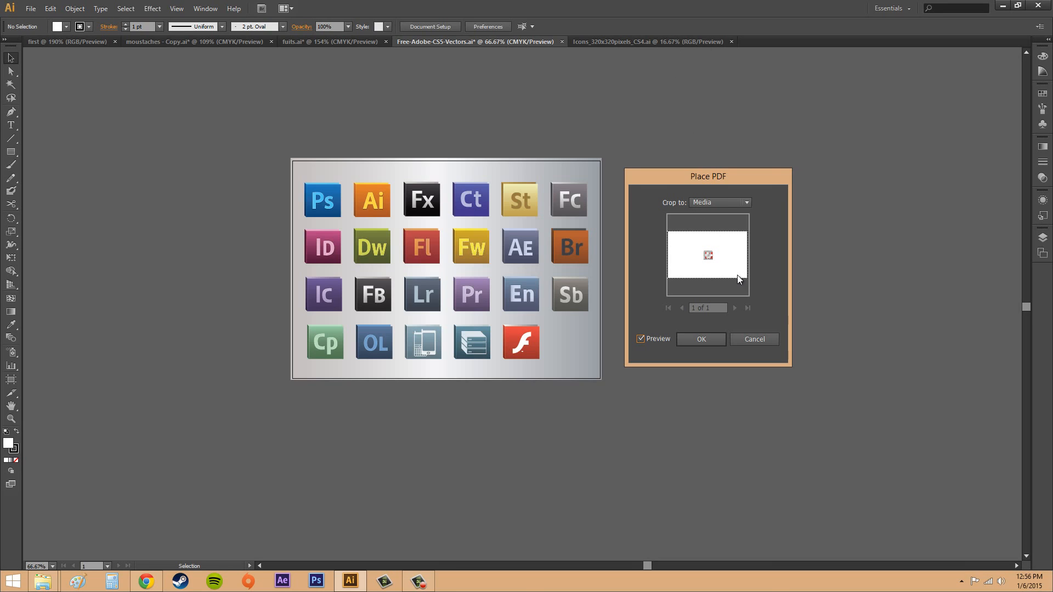
Place the linked flower icon and move it into the empty slot beside the red Flash icon in the last row.
{"action": "left_click", "coordinate": [710, 337]}
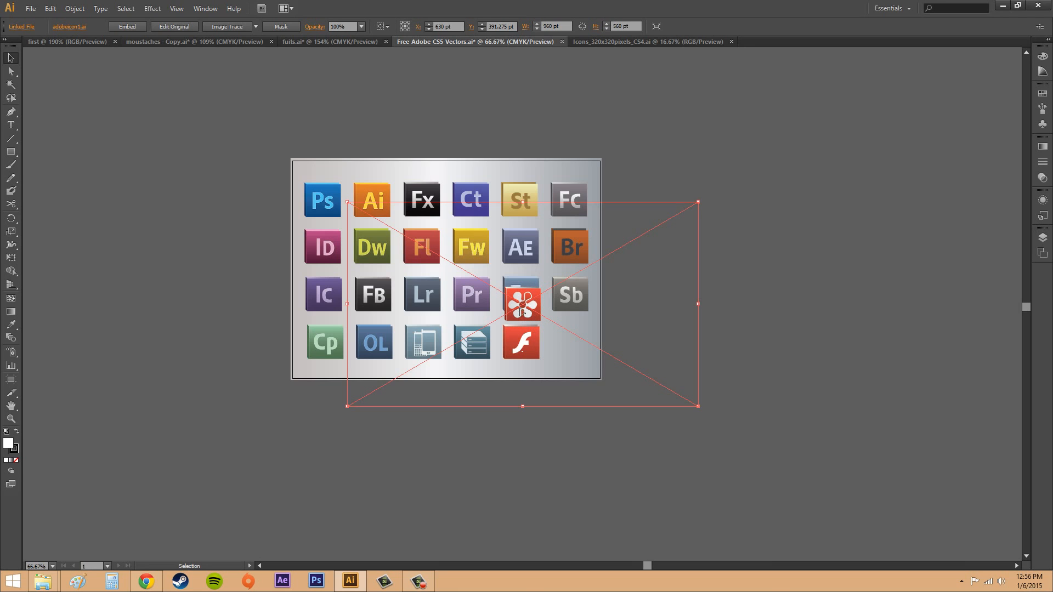
{"action": "left_click_drag", "start_coordinate": [536, 300], "coordinate": [570, 344]}
{"action": "left_click", "coordinate": [811, 350]}
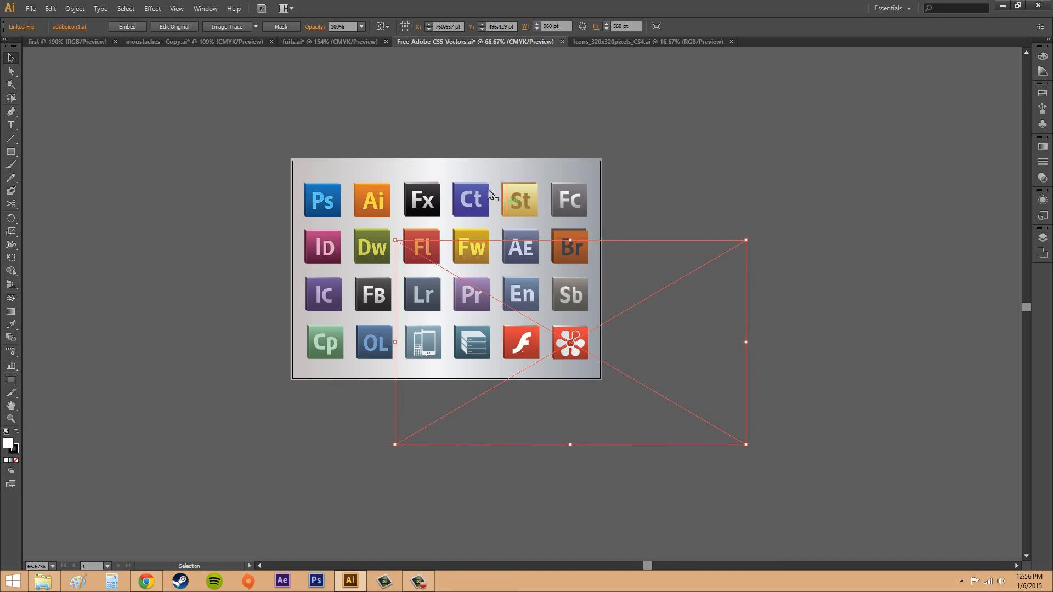
Try moving the St icon above the artboard, and undo the move.
{"action": "left_click", "coordinate": [519, 200]}
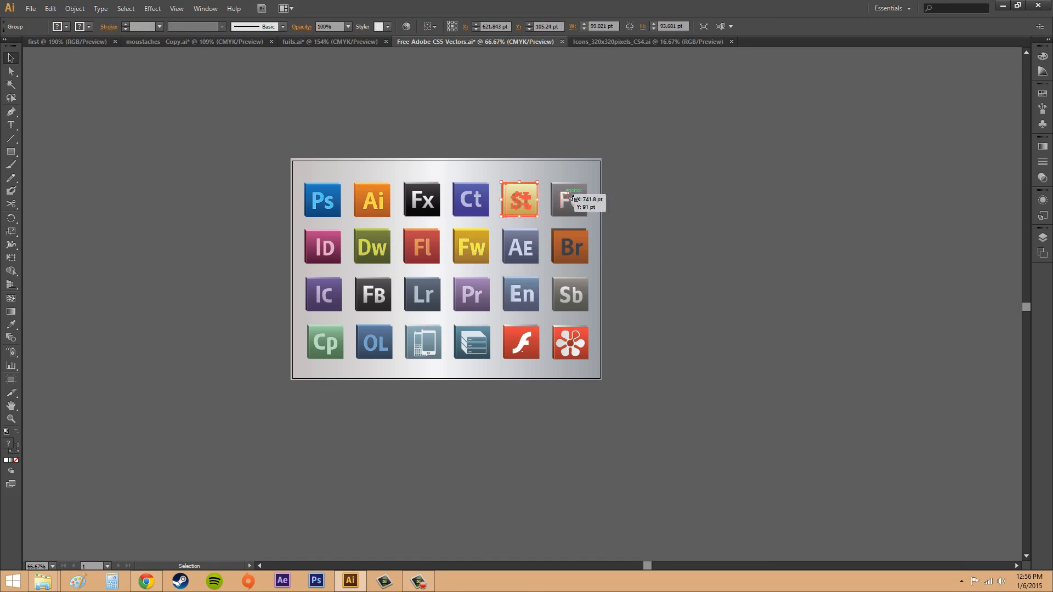
{"action": "left_click_drag", "start_coordinate": [535, 192], "coordinate": [534, 134]}
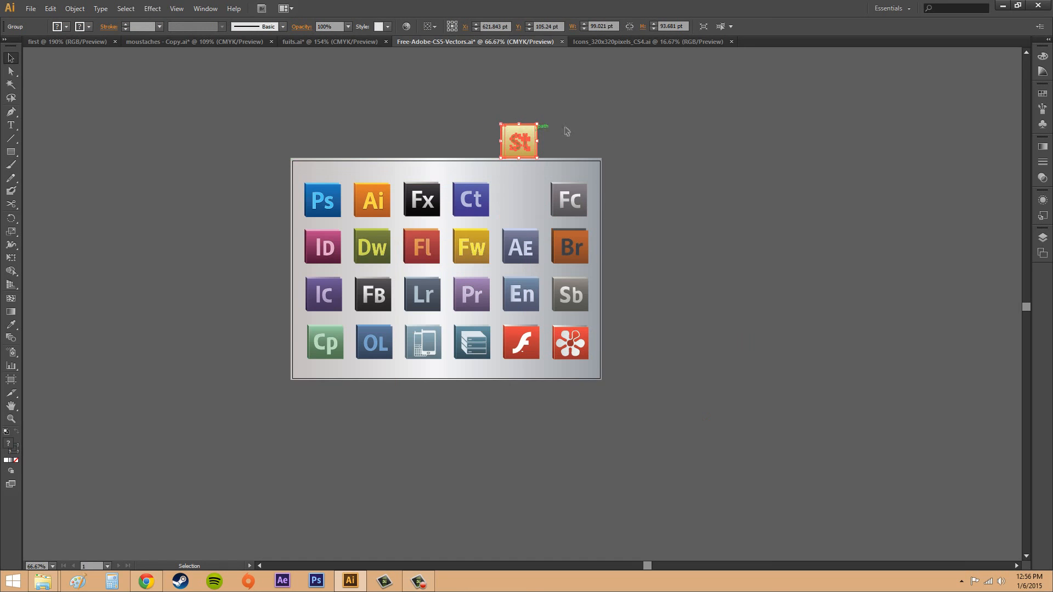
{"action": "key", "text": "ctrl+z"}
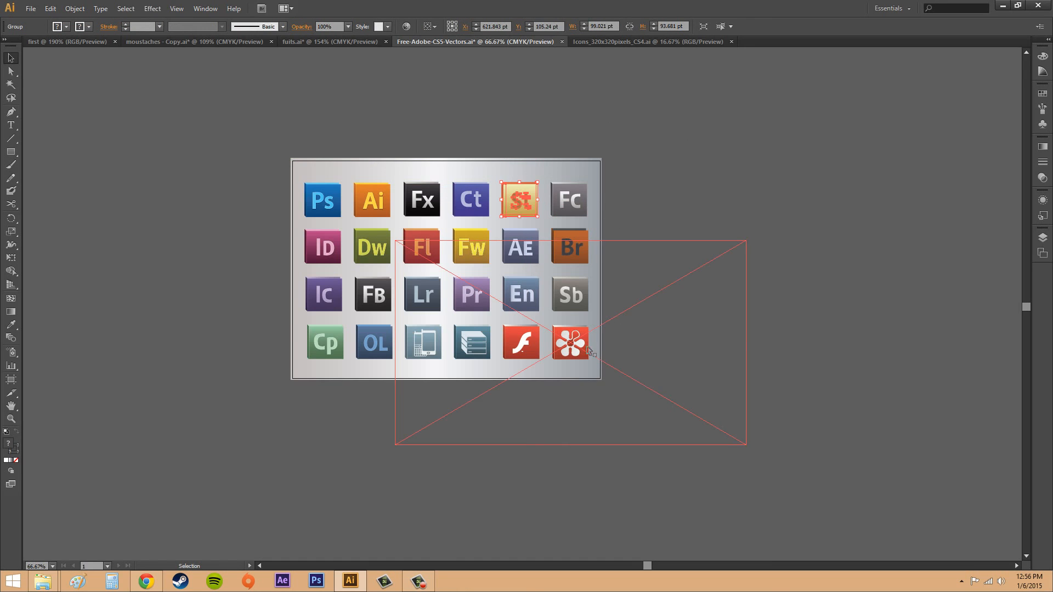
Nudge the linked flower icon slightly within its slot beside the red Flash icon.
{"action": "left_click", "coordinate": [587, 348]}
{"action": "mouse_move", "coordinate": [579, 346]}
{"action": "left_mouse_down"}
{"action": "mouse_move", "coordinate": [621, 328]}
{"action": "mouse_move", "coordinate": [584, 347]}
{"action": "left_mouse_up"}
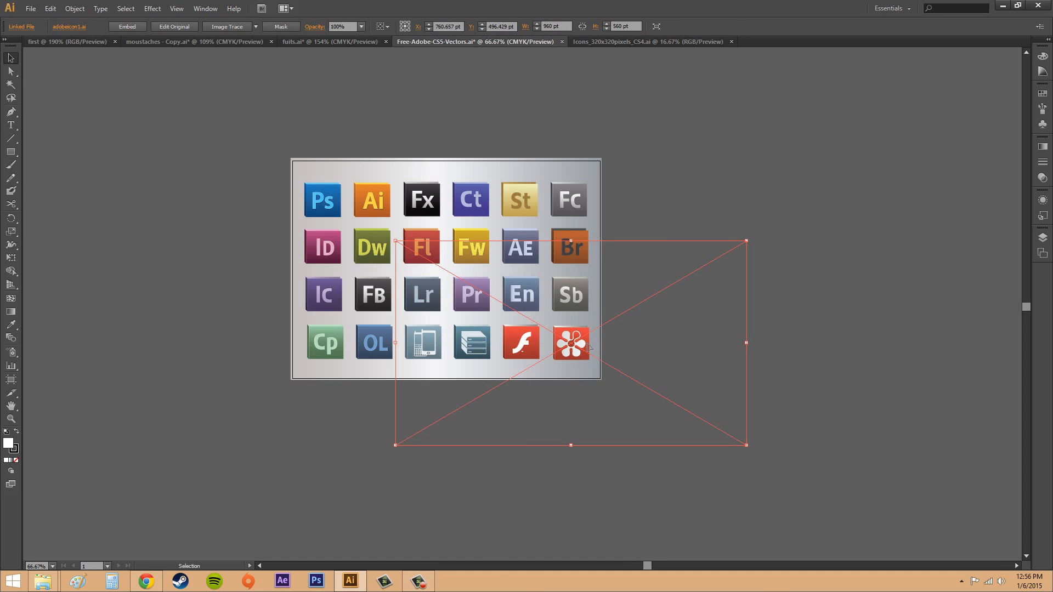
{"action": "left_click", "coordinate": [520, 193]}
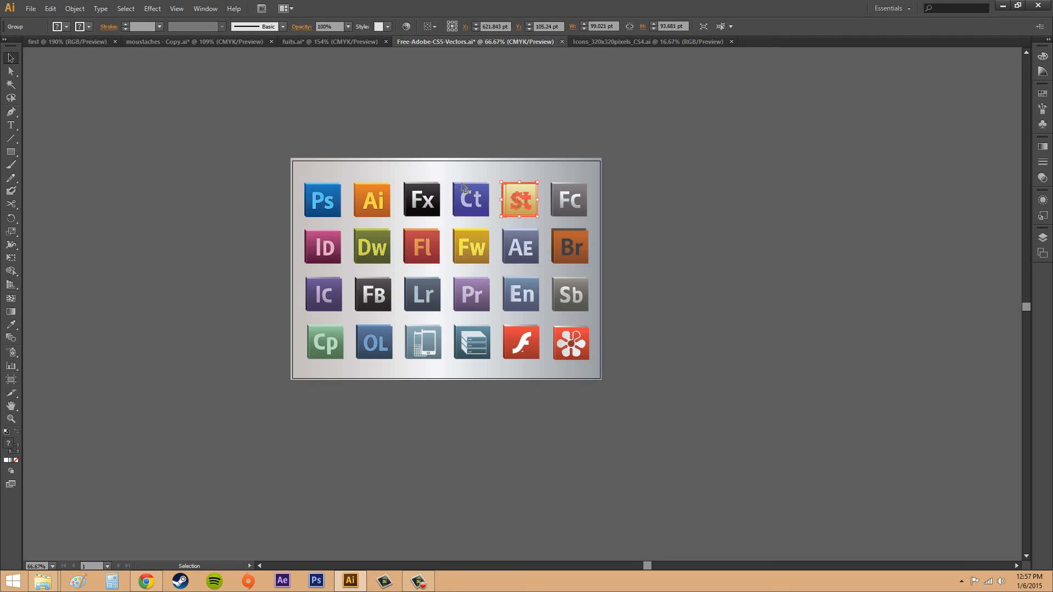
{"action": "left_click", "coordinate": [573, 344]}
{"action": "left_click_drag", "start_coordinate": [573, 344], "coordinate": [571, 345]}
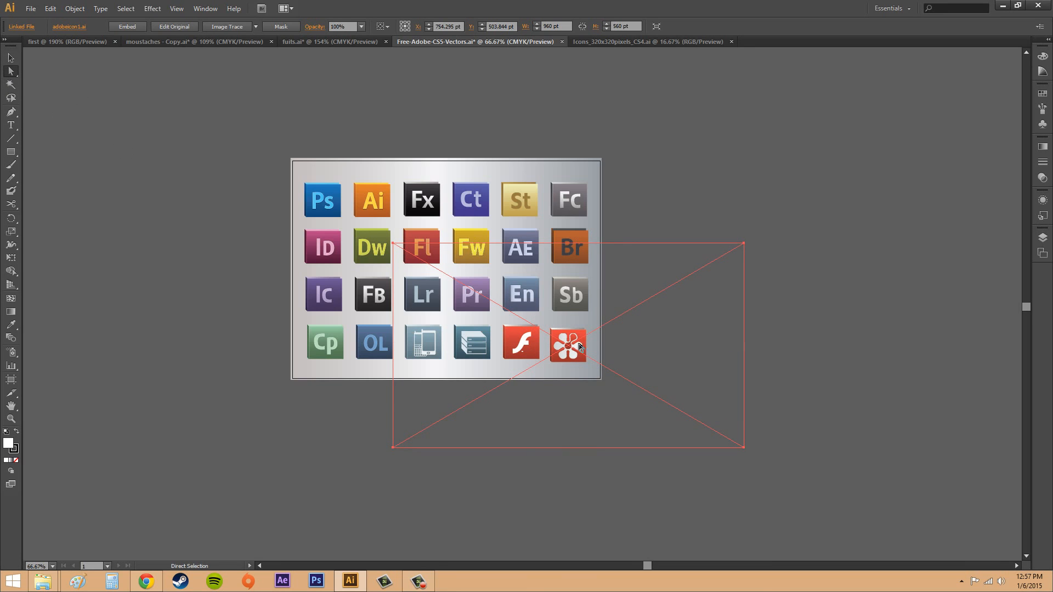
{"action": "mouse_move", "coordinate": [572, 339]}
{"action": "left_mouse_down"}
{"action": "mouse_move", "coordinate": [631, 335]}
{"action": "mouse_move", "coordinate": [579, 342]}
{"action": "left_mouse_up"}
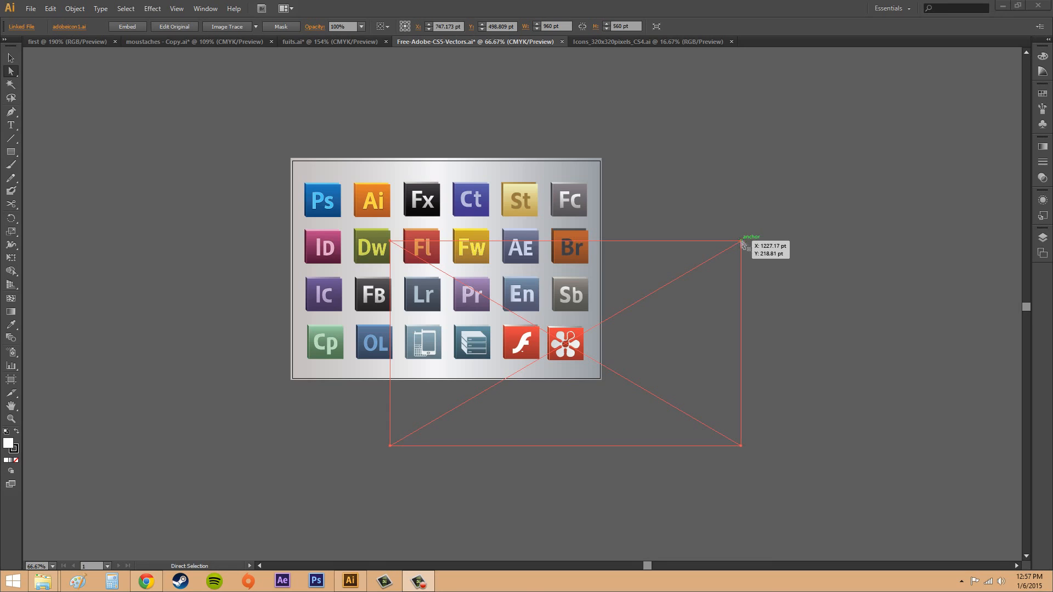
Scale the linked flower icon's frame to about 746 by 435 pt and reposition it in the slot beside the red Flash icon.
{"action": "left_click", "coordinate": [11, 58]}
{"action": "left_click_drag", "start_coordinate": [389, 447], "coordinate": [576, 367]}
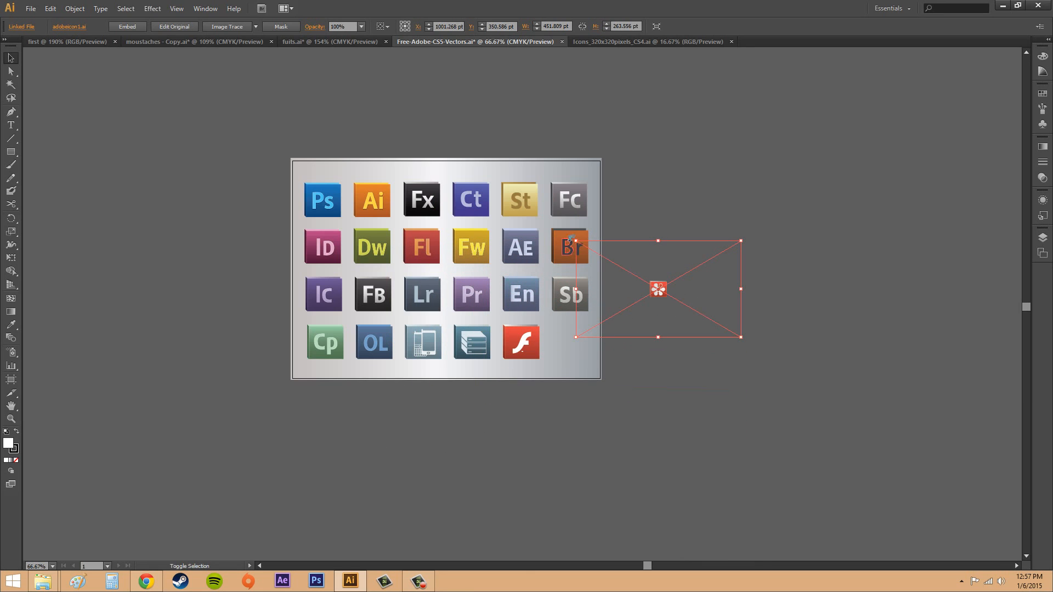
{"action": "left_click_drag", "start_coordinate": [576, 240], "coordinate": [298, 79]}
{"action": "left_click_drag", "start_coordinate": [528, 214], "coordinate": [583, 361]}
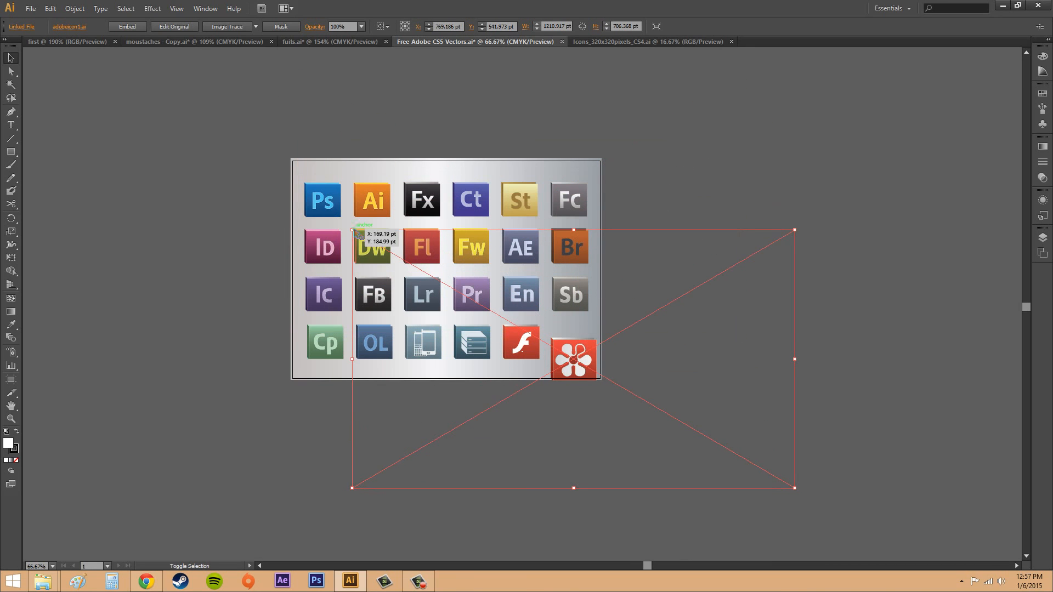
{"action": "left_click_drag", "start_coordinate": [356, 233], "coordinate": [206, 146]}
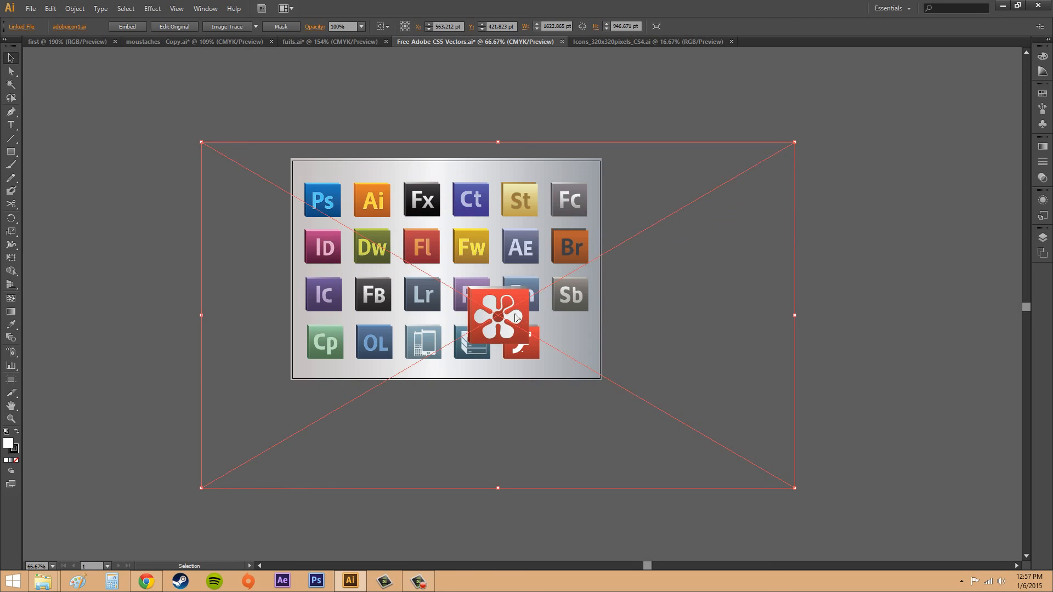
{"action": "left_click_drag", "start_coordinate": [516, 318], "coordinate": [596, 344]}
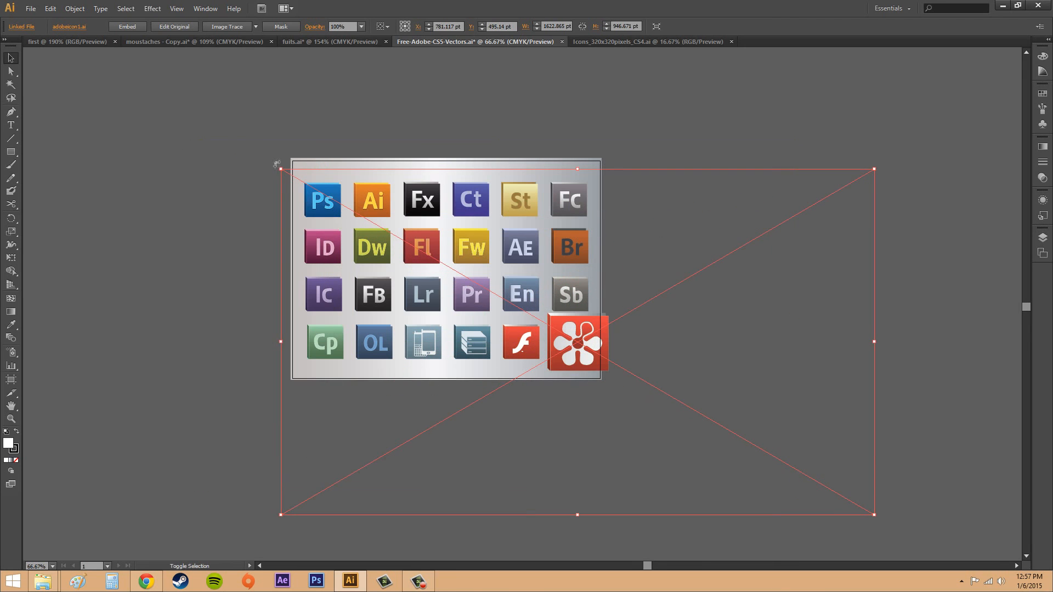
{"action": "left_click_drag", "start_coordinate": [281, 169], "coordinate": [601, 334]}
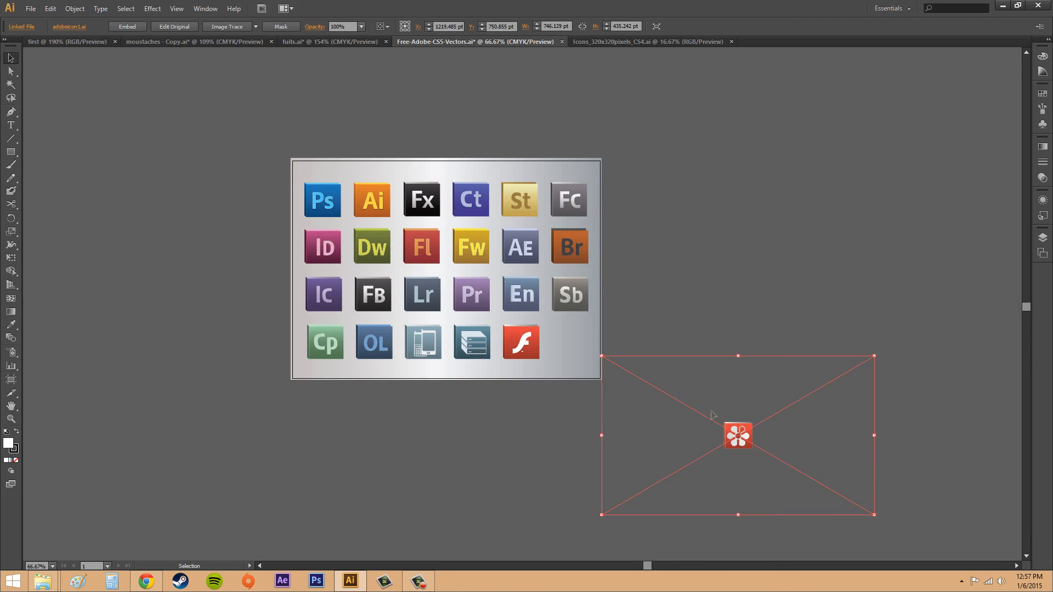
{"action": "left_click_drag", "start_coordinate": [734, 435], "coordinate": [571, 345]}
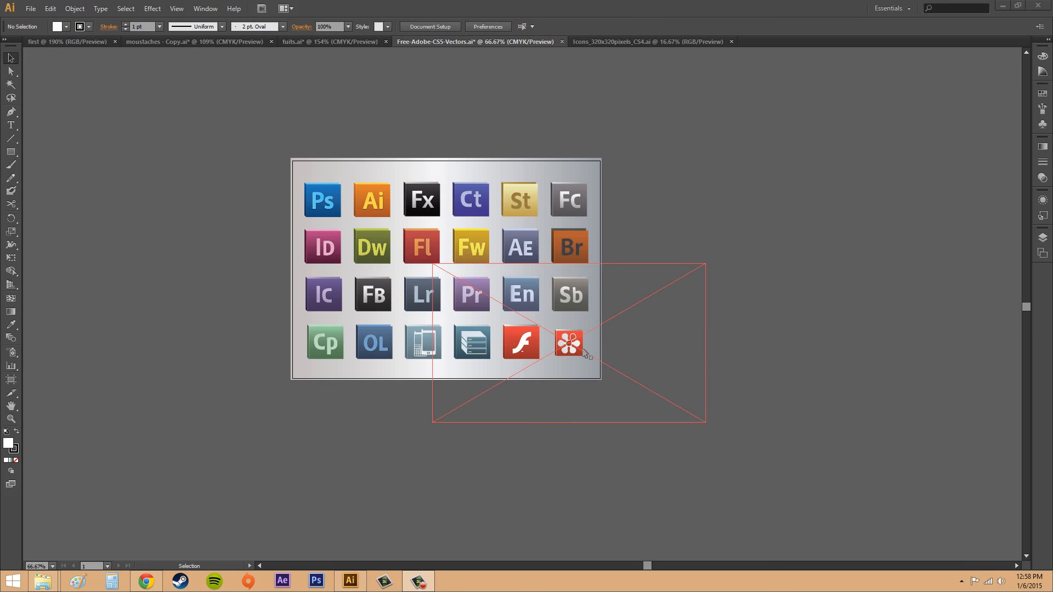
Delete the linked flower icon from the artboard.
{"action": "left_click", "coordinate": [584, 350]}
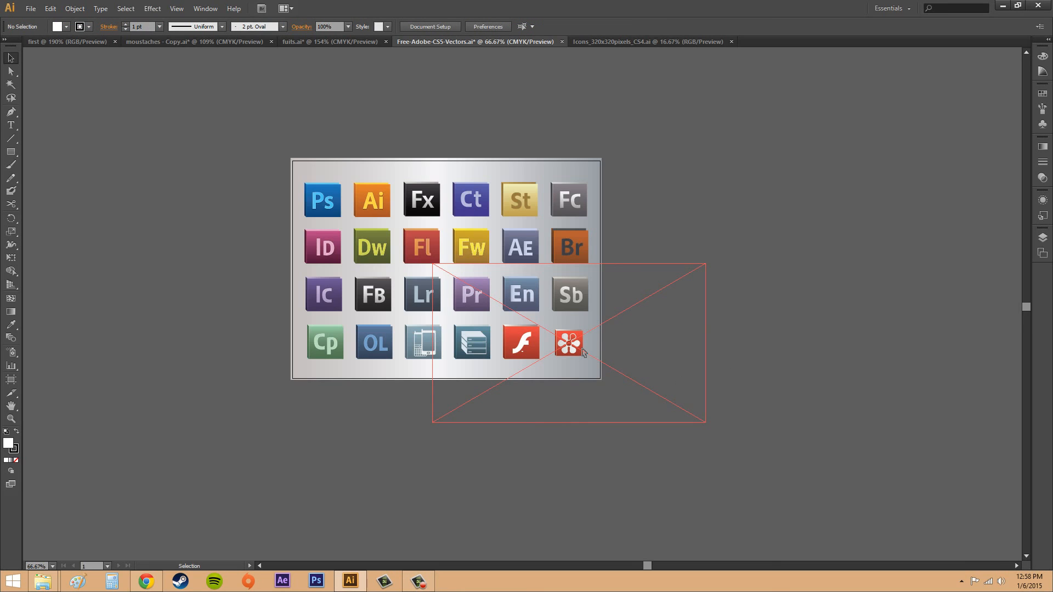
{"action": "left_click", "coordinate": [584, 353]}
{"action": "key", "text": "Delete"}
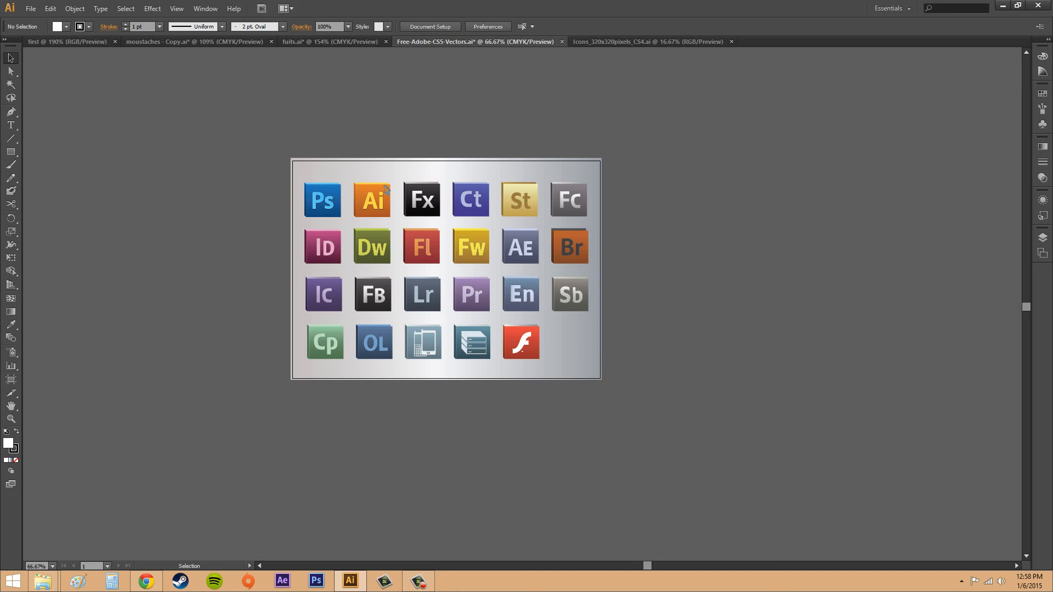
Place the adobeicon1 file as a linked template, with the PDF cropped to Media.
{"action": "left_click", "coordinate": [31, 8]}
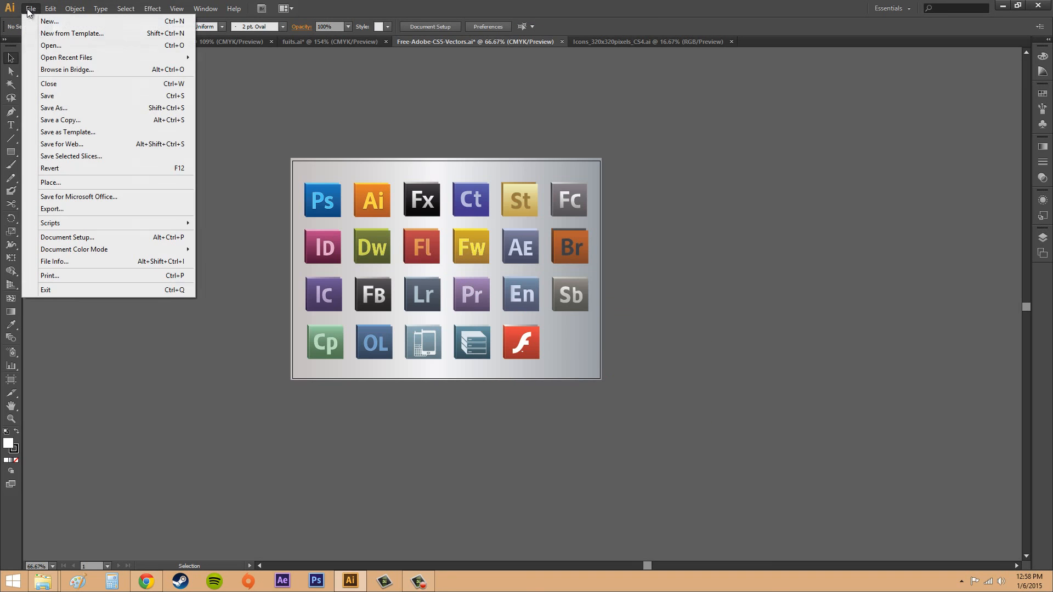
{"action": "left_click", "coordinate": [58, 183]}
{"action": "left_click_drag", "start_coordinate": [544, 153], "coordinate": [826, 147]}
{"action": "left_click", "coordinate": [706, 181]}
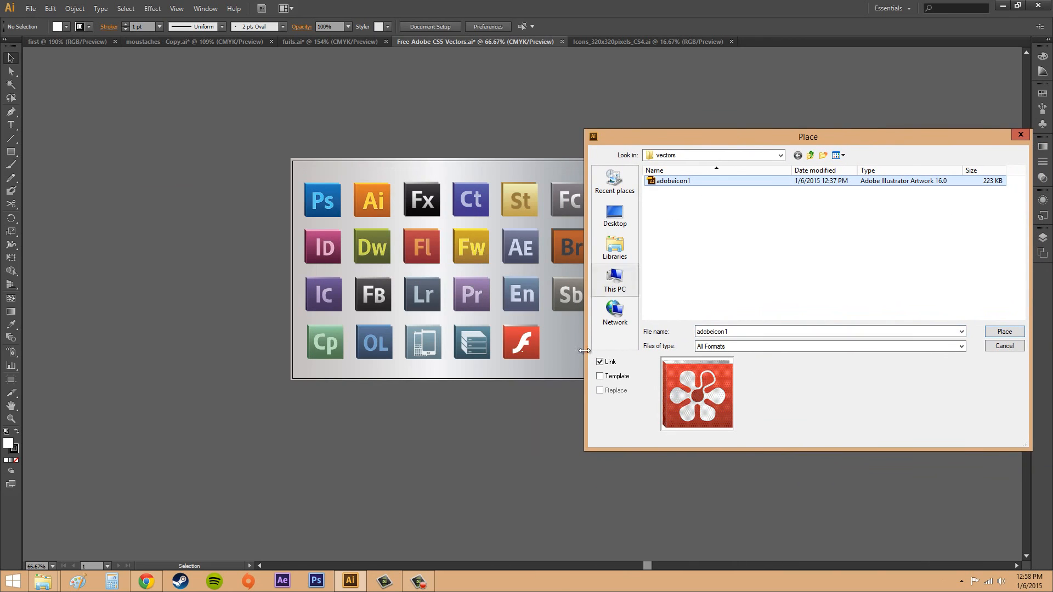
{"action": "left_click", "coordinate": [600, 376]}
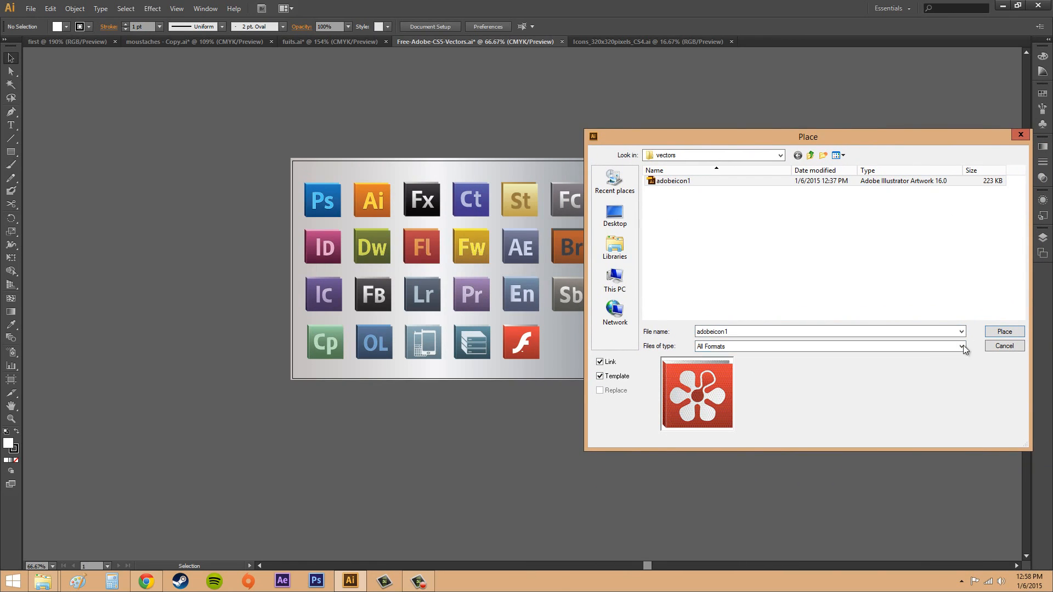
{"action": "left_click", "coordinate": [600, 376]}
{"action": "left_click", "coordinate": [1004, 331]}
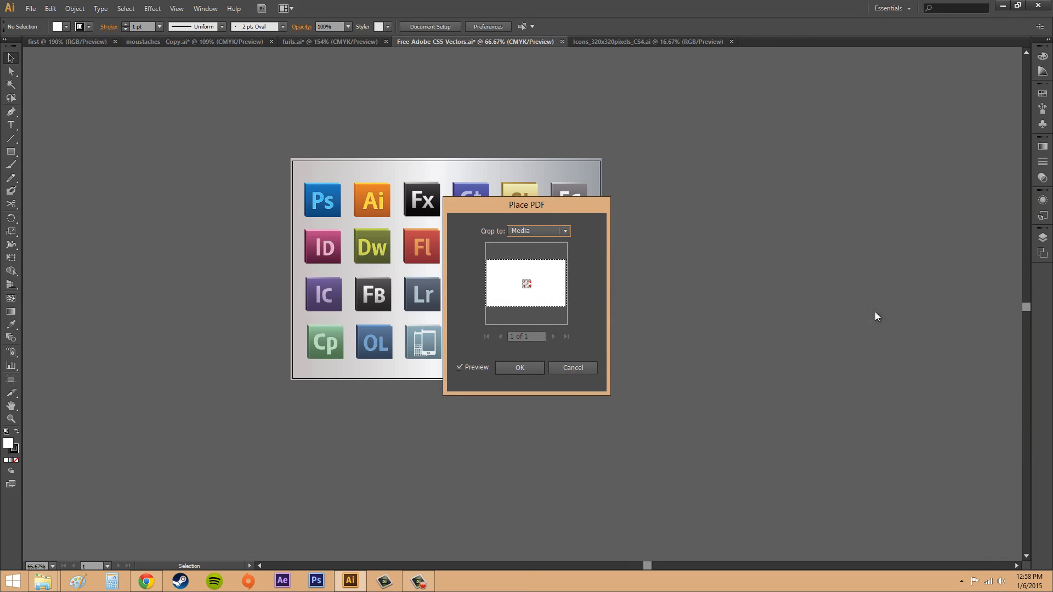
{"action": "left_click", "coordinate": [523, 367]}
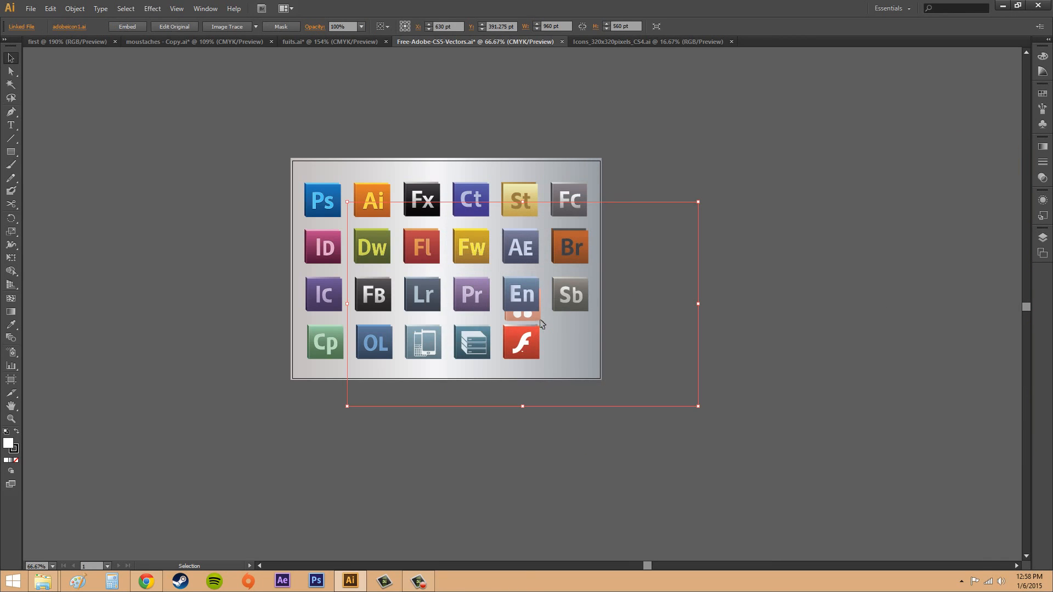
Try to move the template flower icon behind the En icon, and clear the selection.
{"action": "left_click_drag", "start_coordinate": [540, 319], "coordinate": [545, 325]}
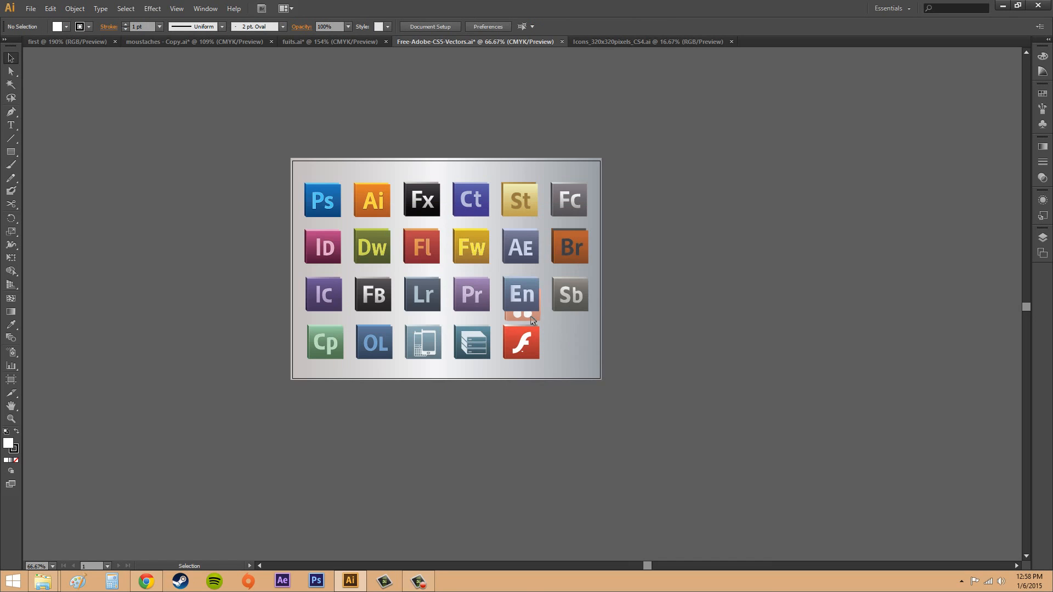
{"action": "left_click", "coordinate": [530, 296]}
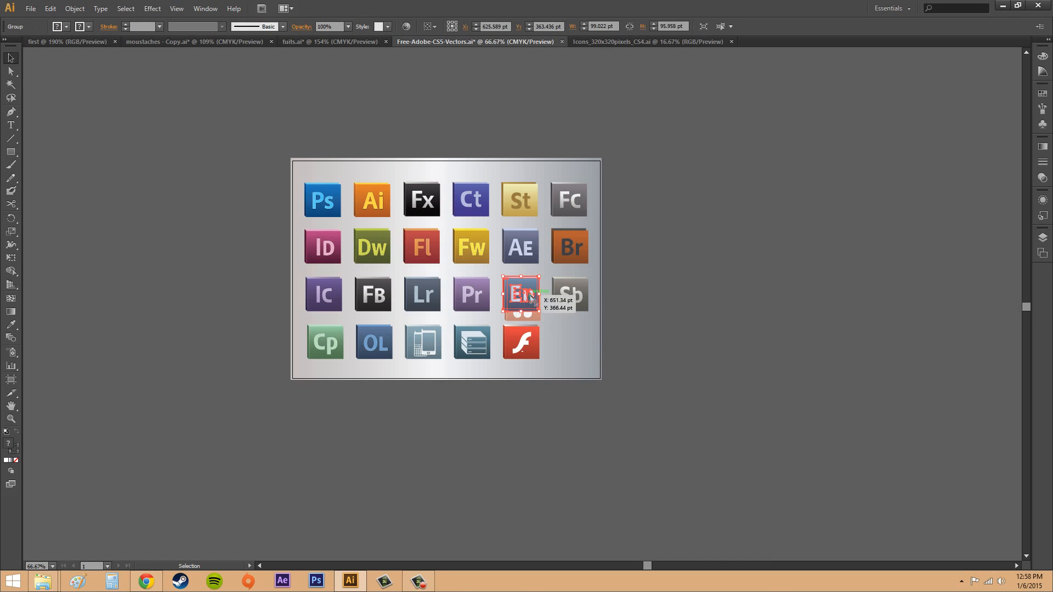
{"action": "left_click", "coordinate": [657, 340]}
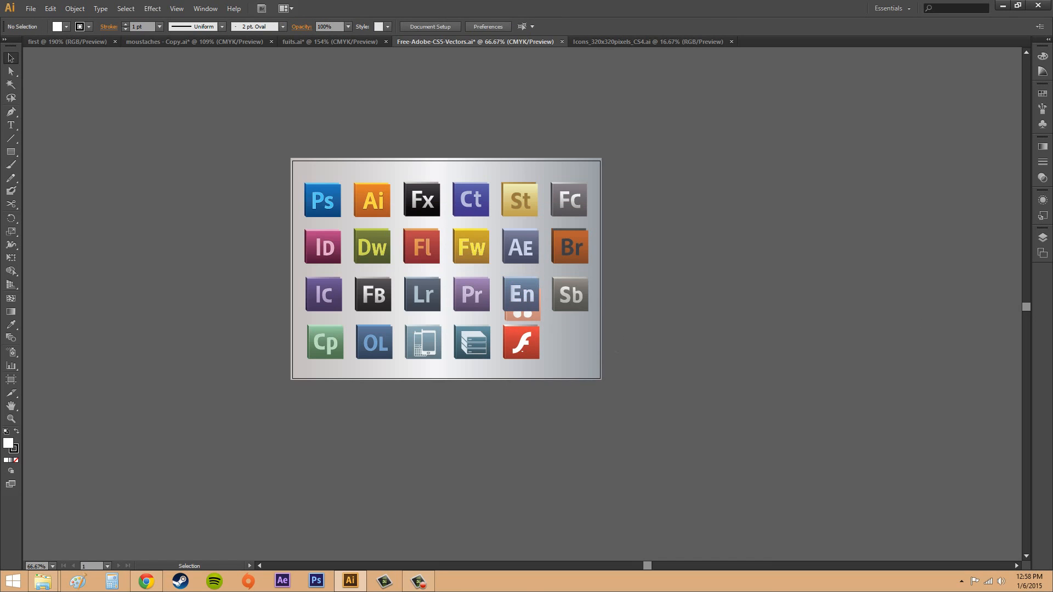
Hide the Icons layer to view the template artwork behind it, and show the layer again.
{"action": "left_click", "coordinate": [1042, 237]}
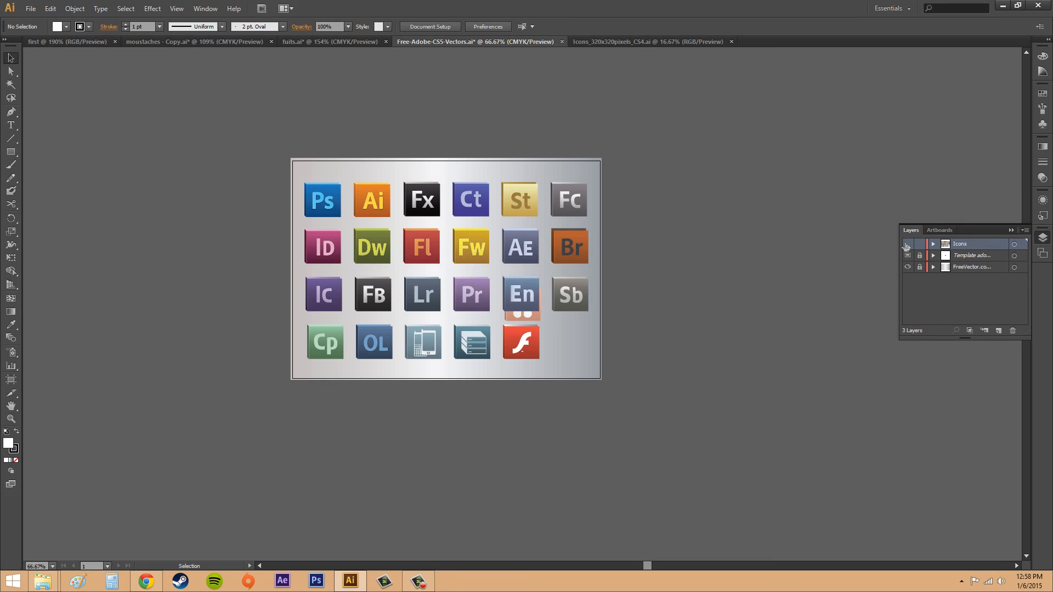
{"action": "left_click", "coordinate": [907, 244]}
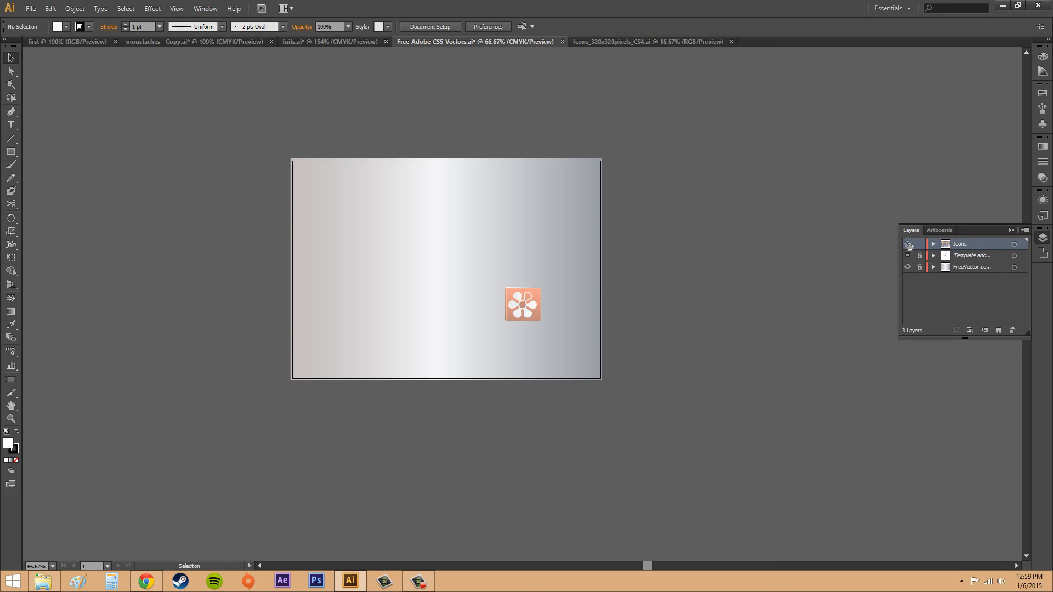
{"action": "left_click", "coordinate": [908, 244]}
{"action": "left_click", "coordinate": [1012, 230]}
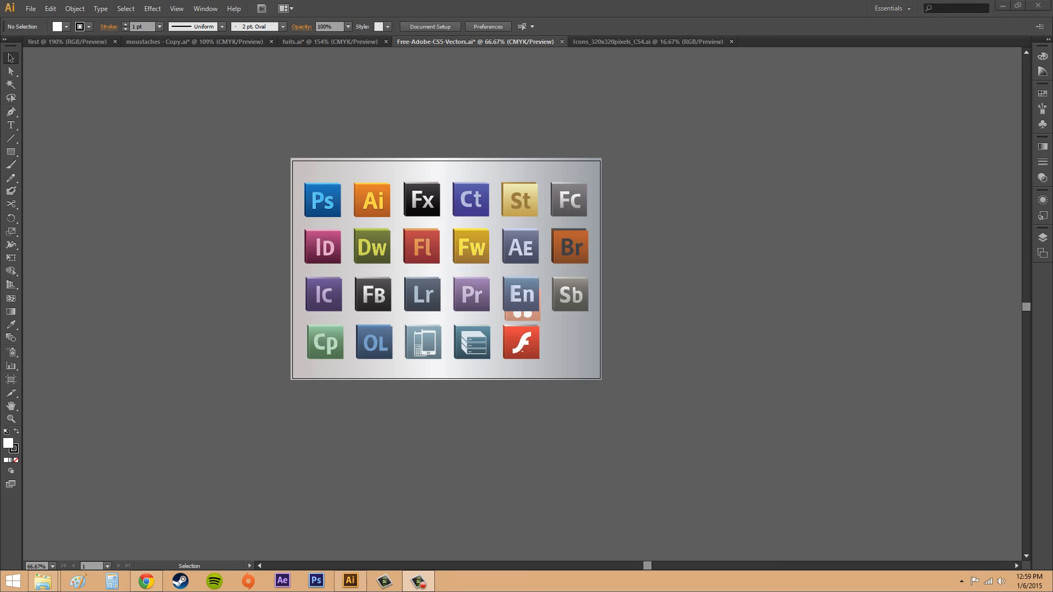
{"action": "left_click", "coordinate": [10, 71]}
{"action": "left_click", "coordinate": [11, 57]}
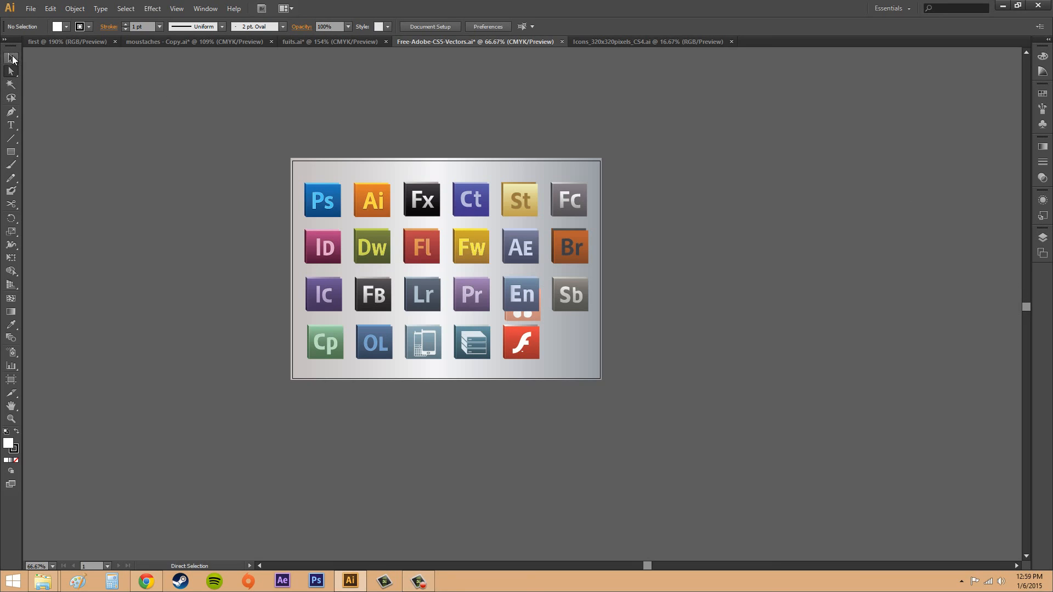
Hide the Icons layer and unlock the template layer holding the flower icon.
{"action": "left_click", "coordinate": [1043, 237]}
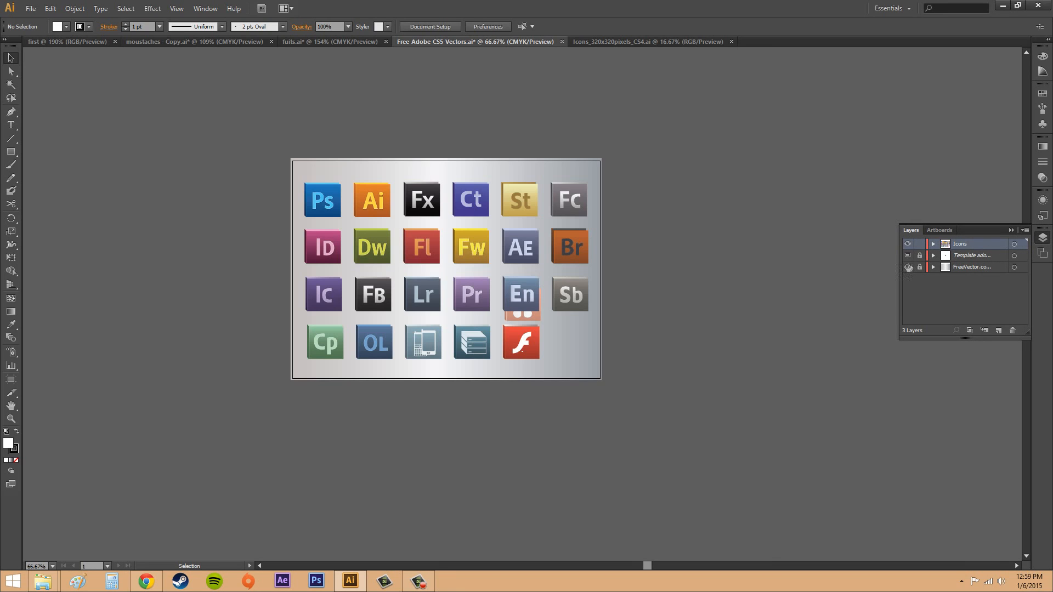
{"action": "left_click", "coordinate": [908, 243]}
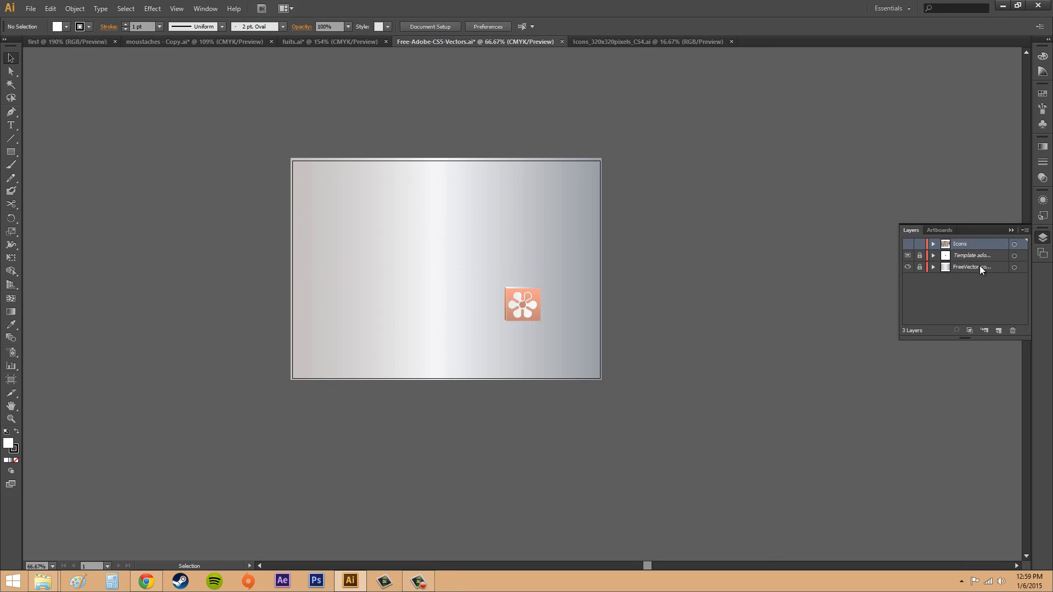
{"action": "left_click", "coordinate": [997, 268]}
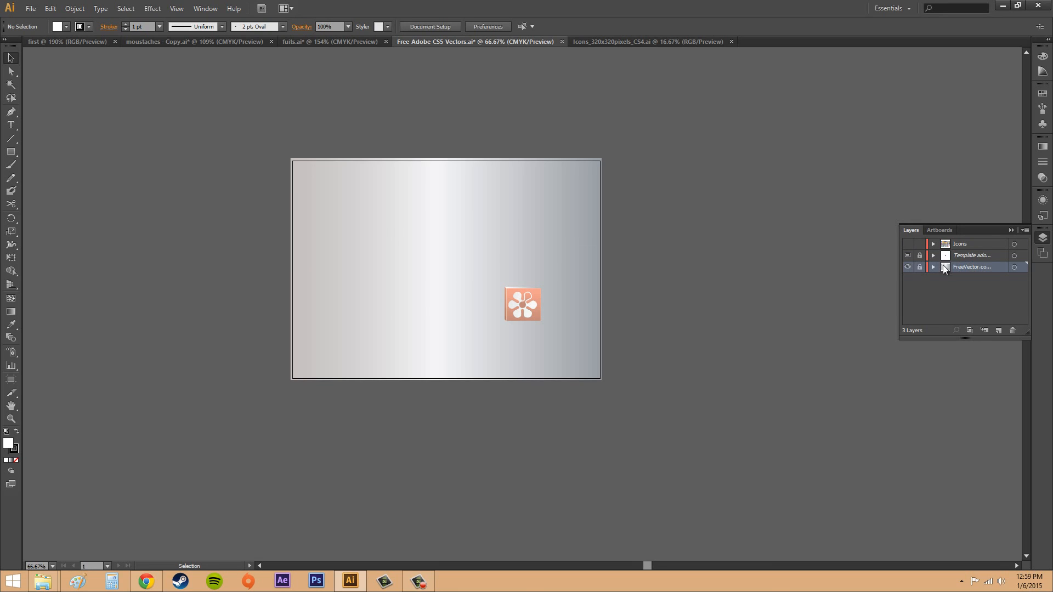
{"action": "left_click", "coordinate": [967, 257]}
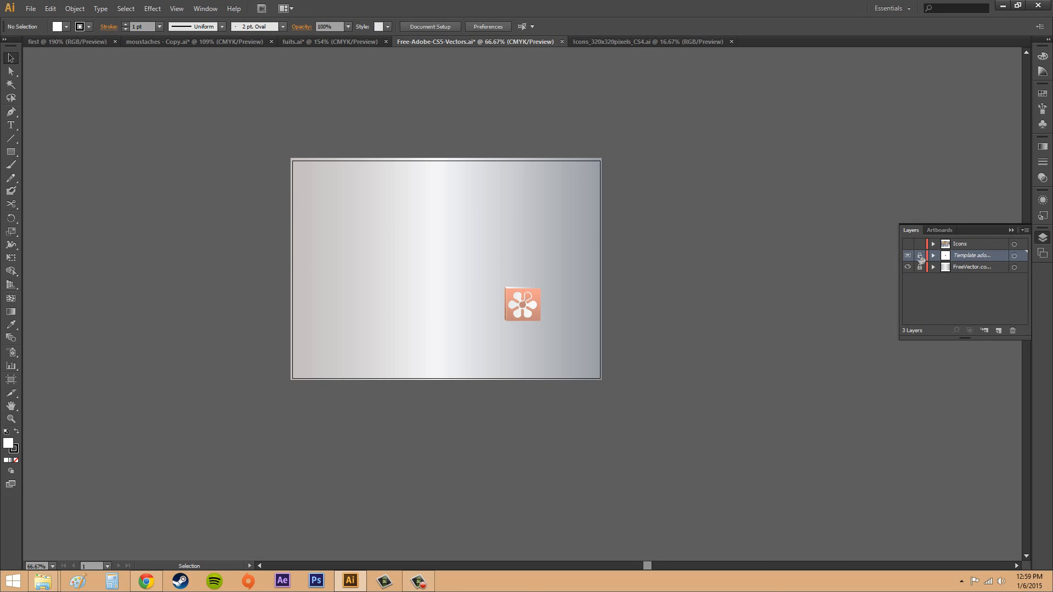
{"action": "left_click", "coordinate": [920, 255]}
Move the template flower icon near the artboard's lower-right corner, at about X 739 pt and Y 492 pt, locking and unlocking its layer between moves.
{"action": "left_click", "coordinate": [534, 310]}
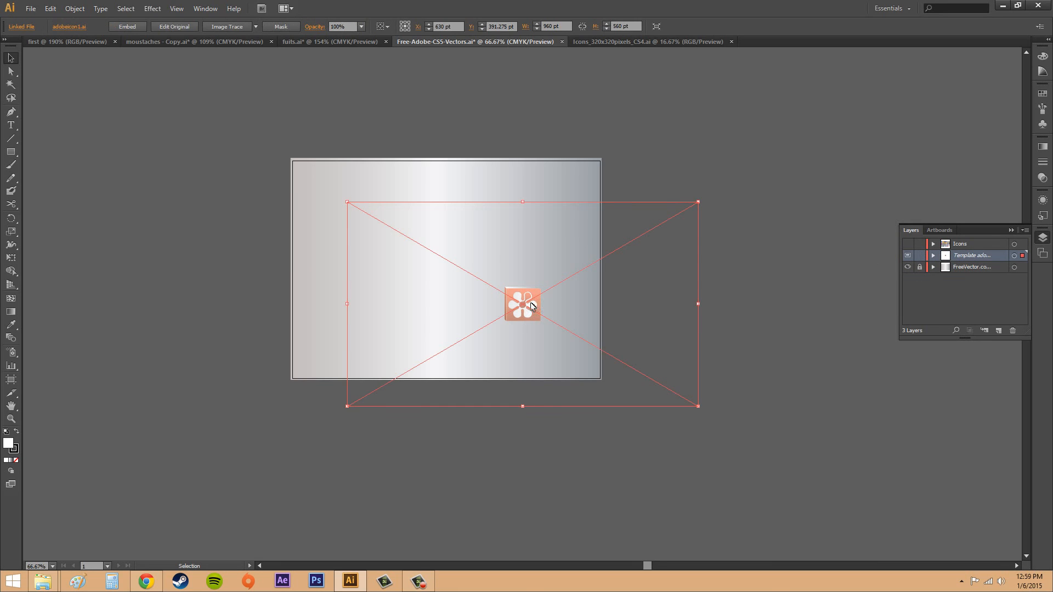
{"action": "left_click_drag", "start_coordinate": [533, 310], "coordinate": [579, 344]}
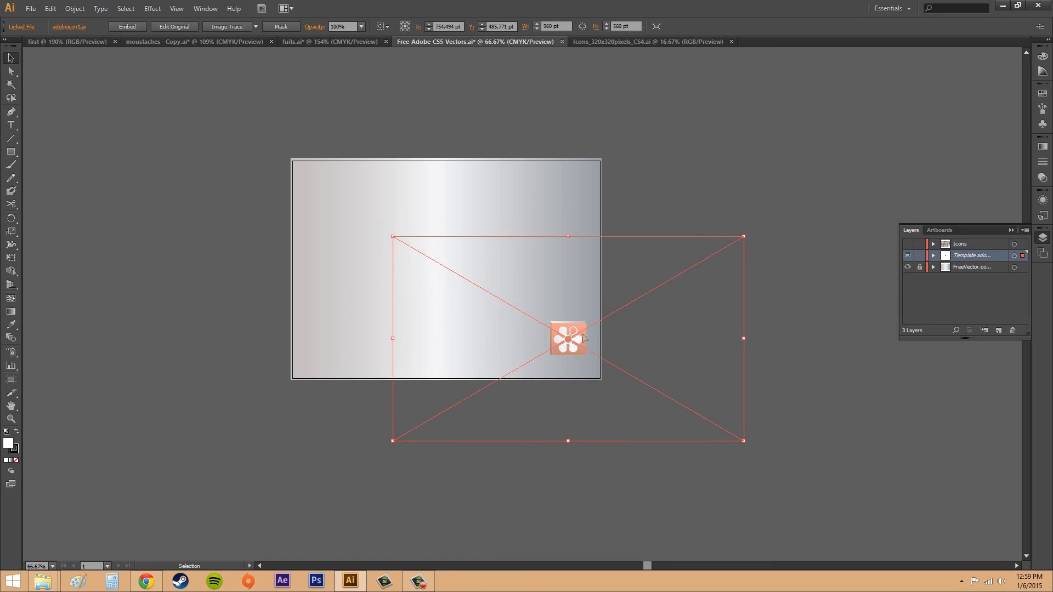
{"action": "left_click", "coordinate": [921, 259]}
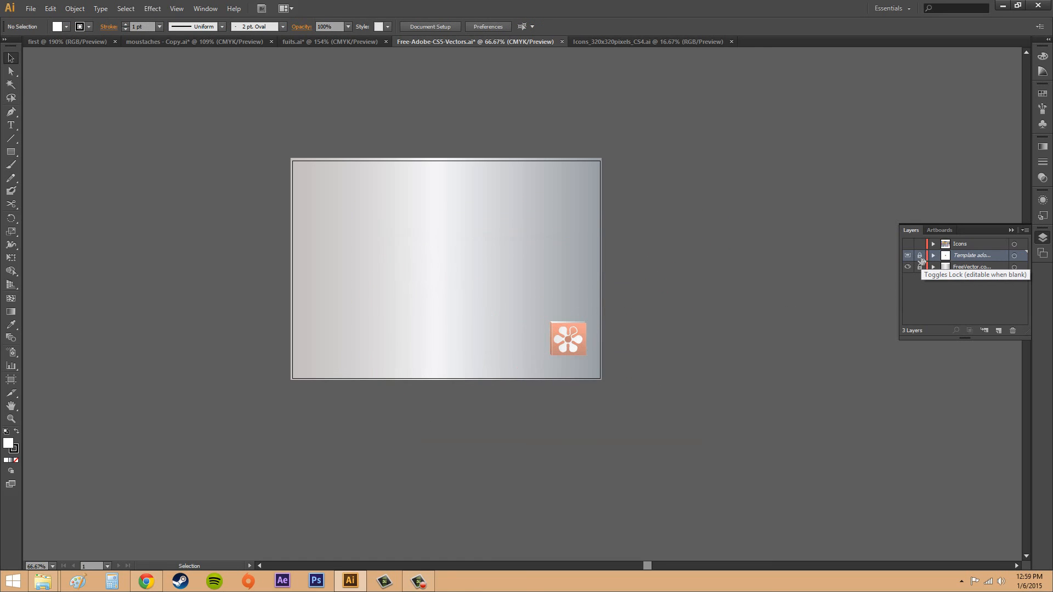
{"action": "left_click", "coordinate": [921, 258]}
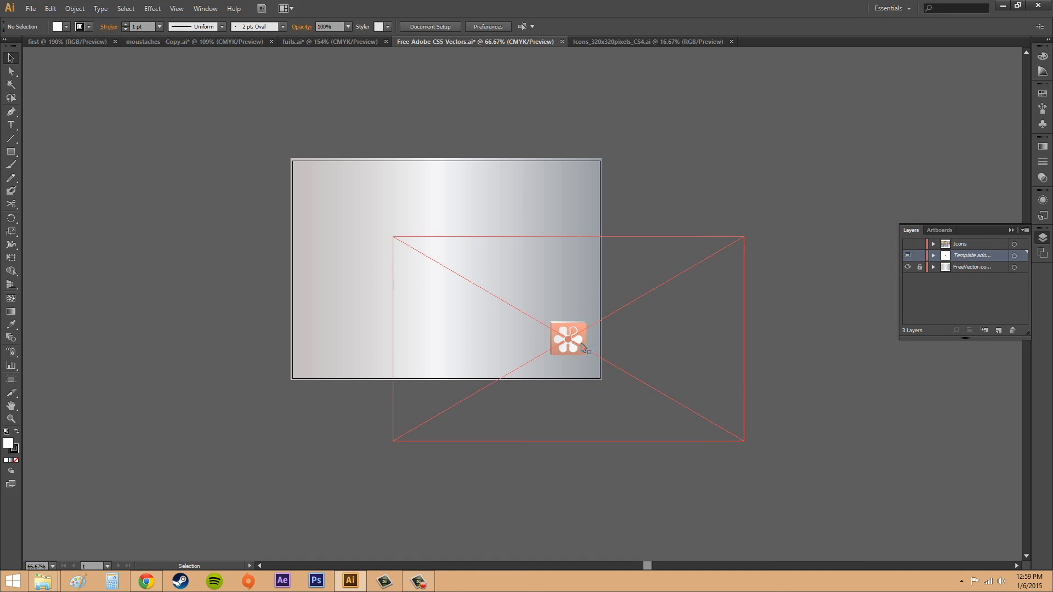
{"action": "left_click_drag", "start_coordinate": [583, 348], "coordinate": [577, 345]}
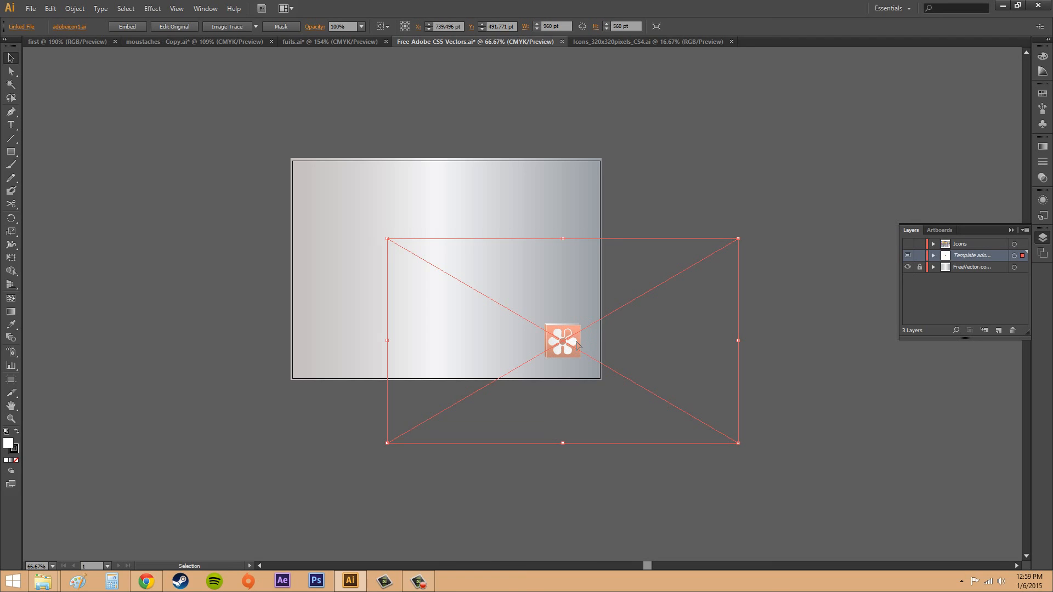